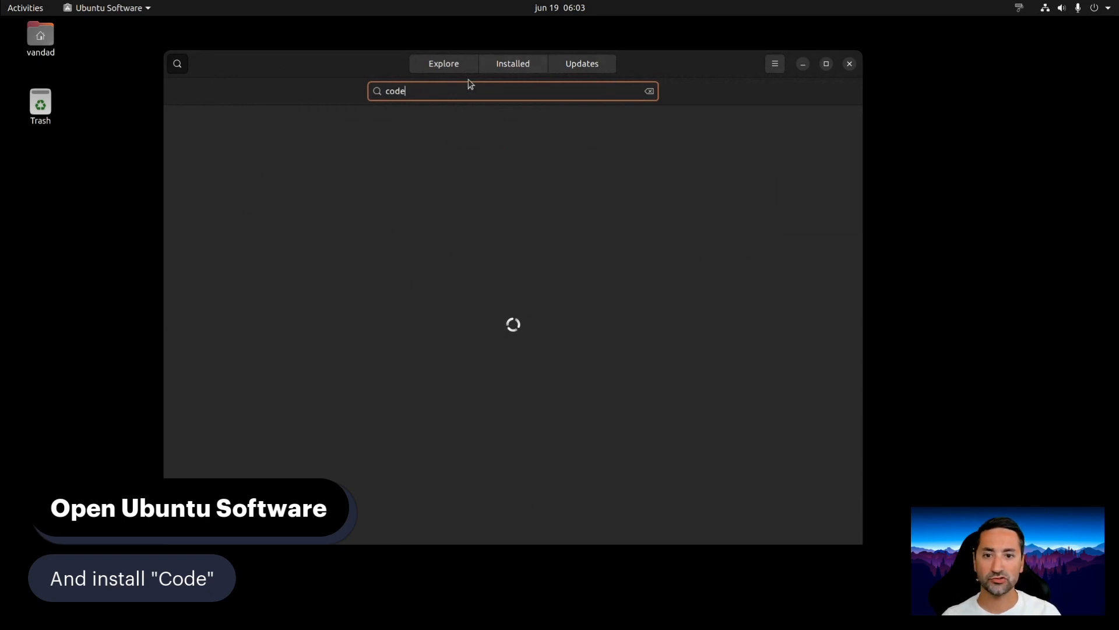
- Browse the list of installed applications in Ubuntu Software for the code package
click(502, 68)
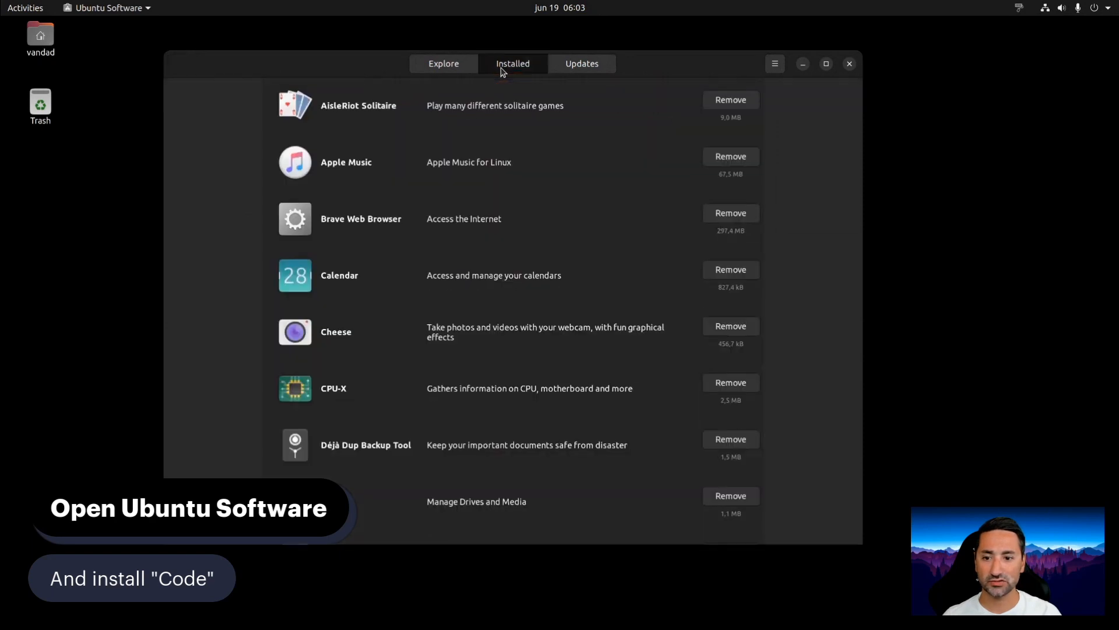
scroll(499, 343, down, 5)
scroll(499, 342, down, 3)
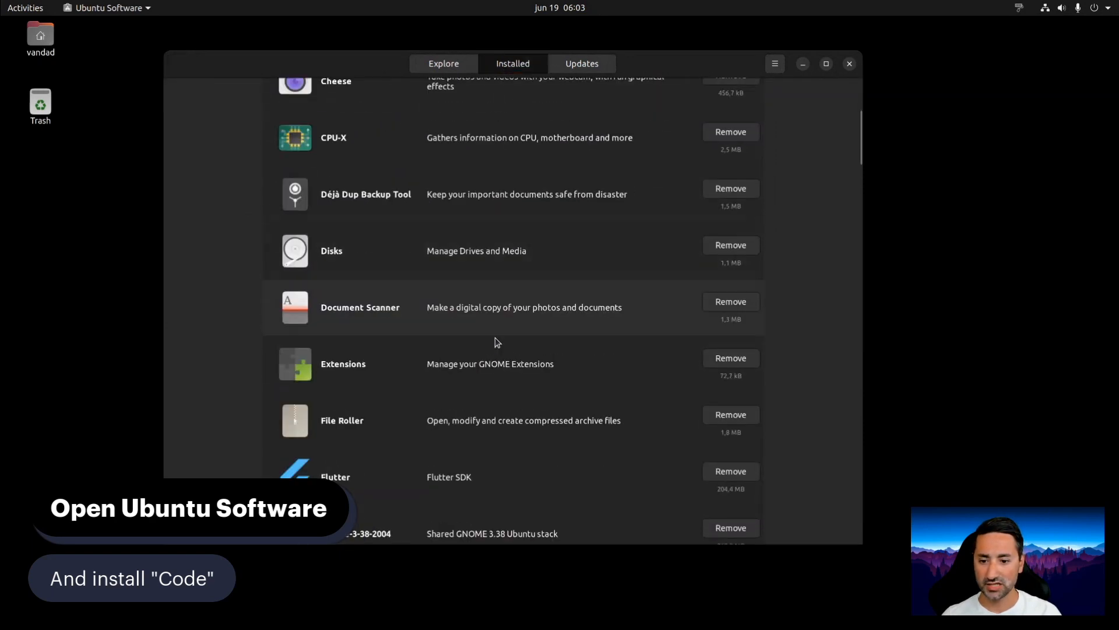
scroll(497, 342, down, 10)
scroll(497, 369, up, 15)
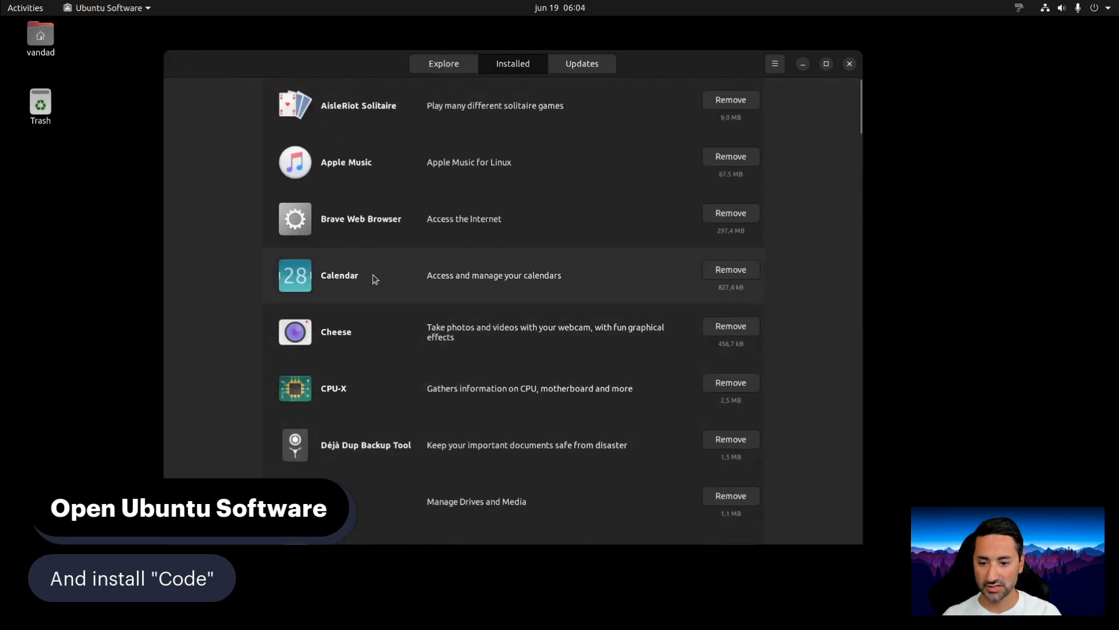
- Find the code package in the Development category and open its details page
click(470, 69)
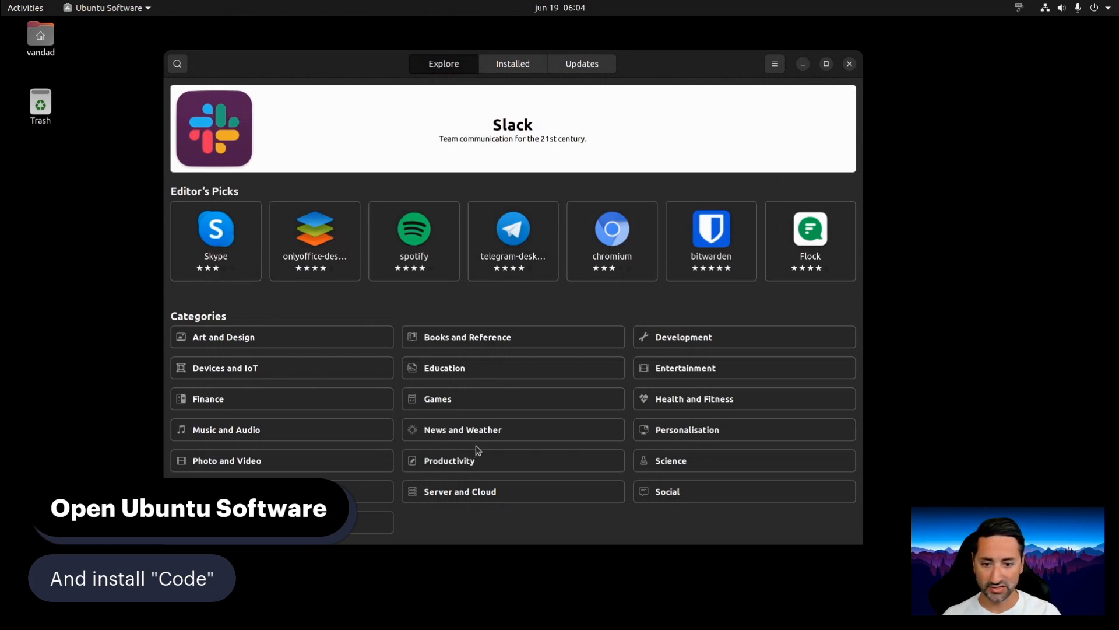
click(695, 344)
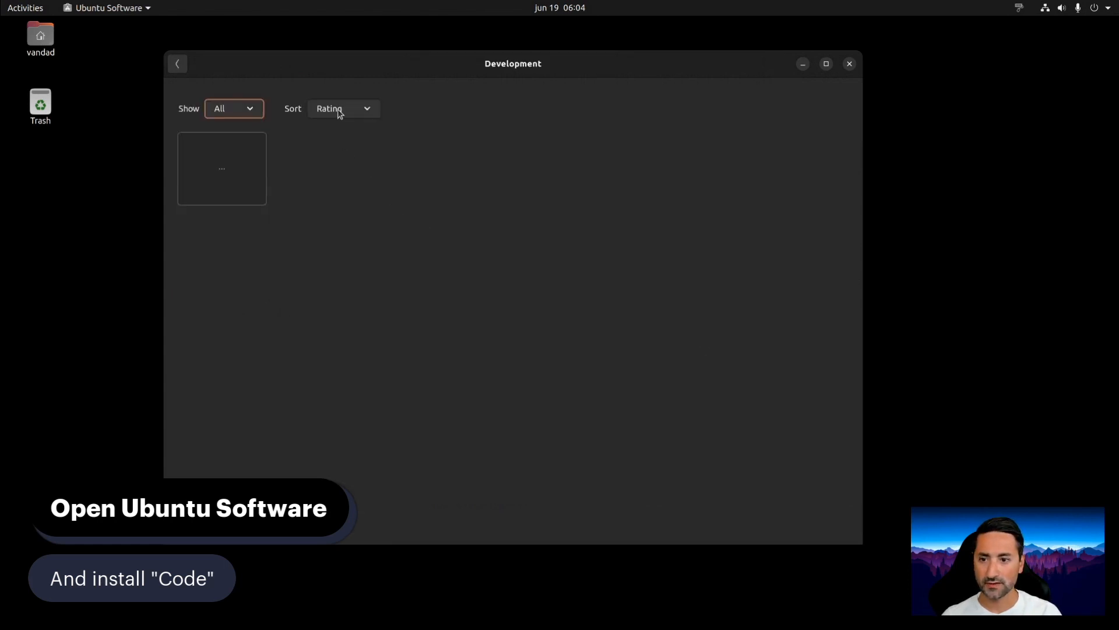
drag(315, 72, 330, 68)
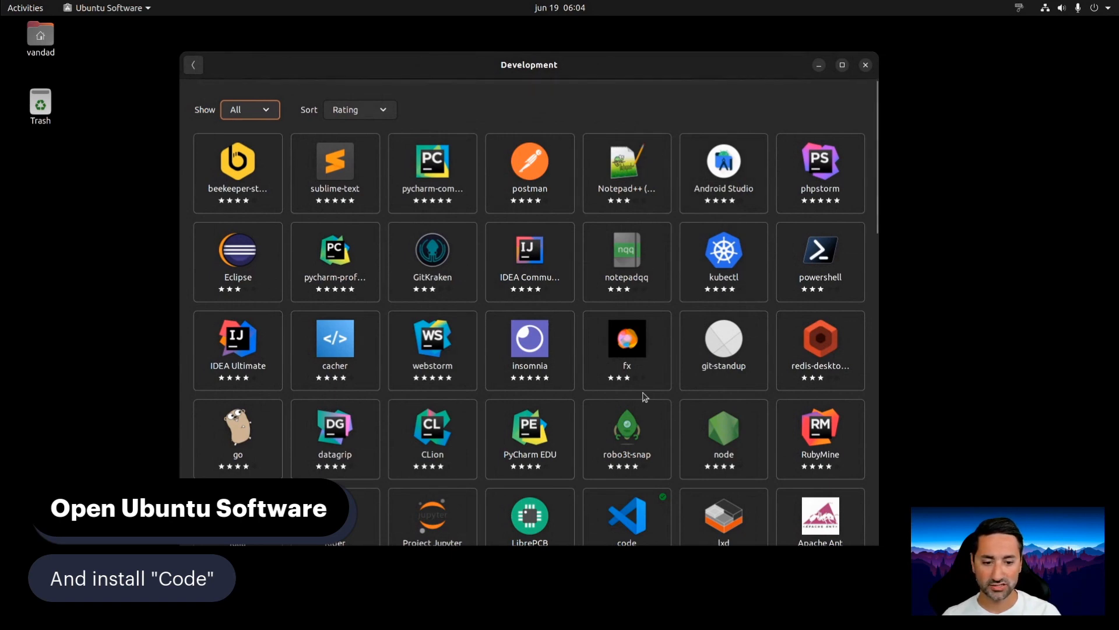
scroll(643, 395, down, 5)
scroll(644, 394, down, 4)
click(618, 233)
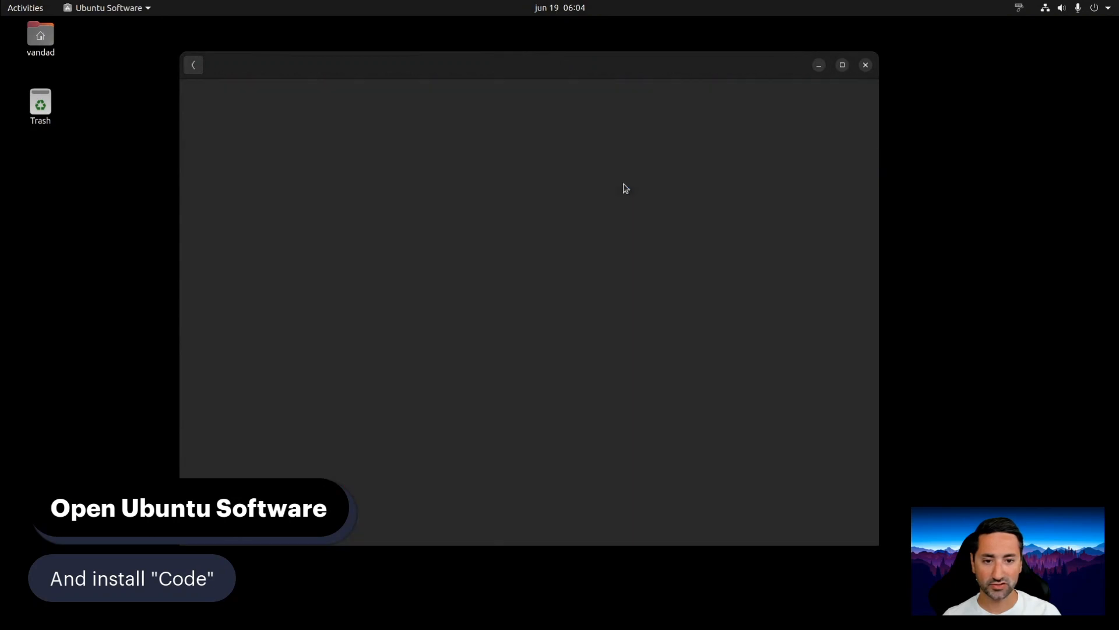
drag(555, 73, 566, 45)
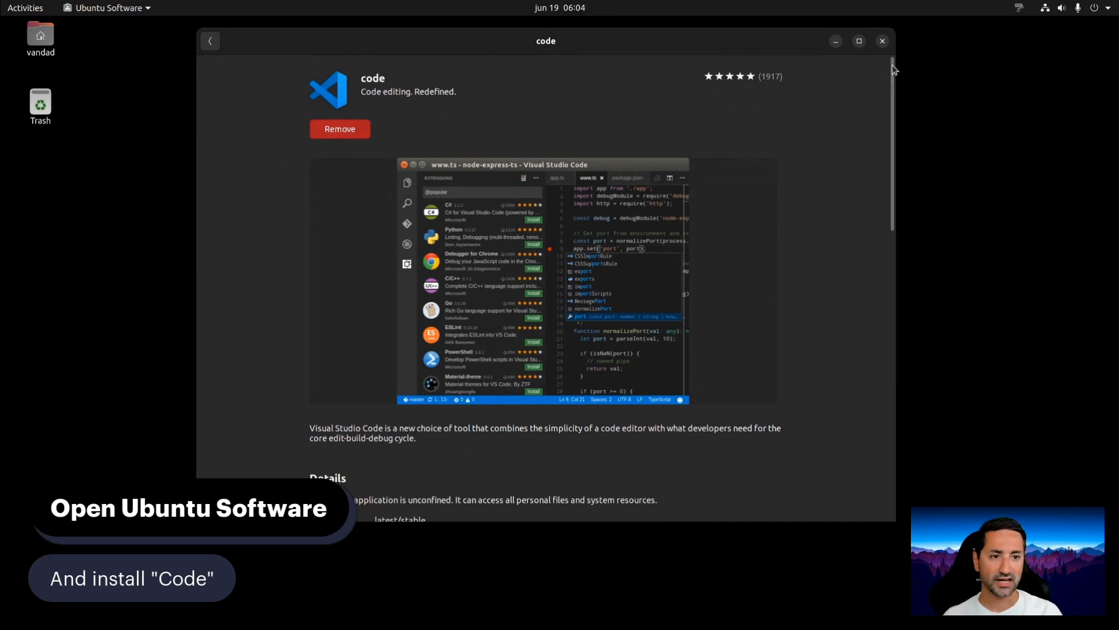
- Close Ubuntu Software, search the system's applications for "vi" and launch Visual Studio Code
click(882, 41)
key(super)
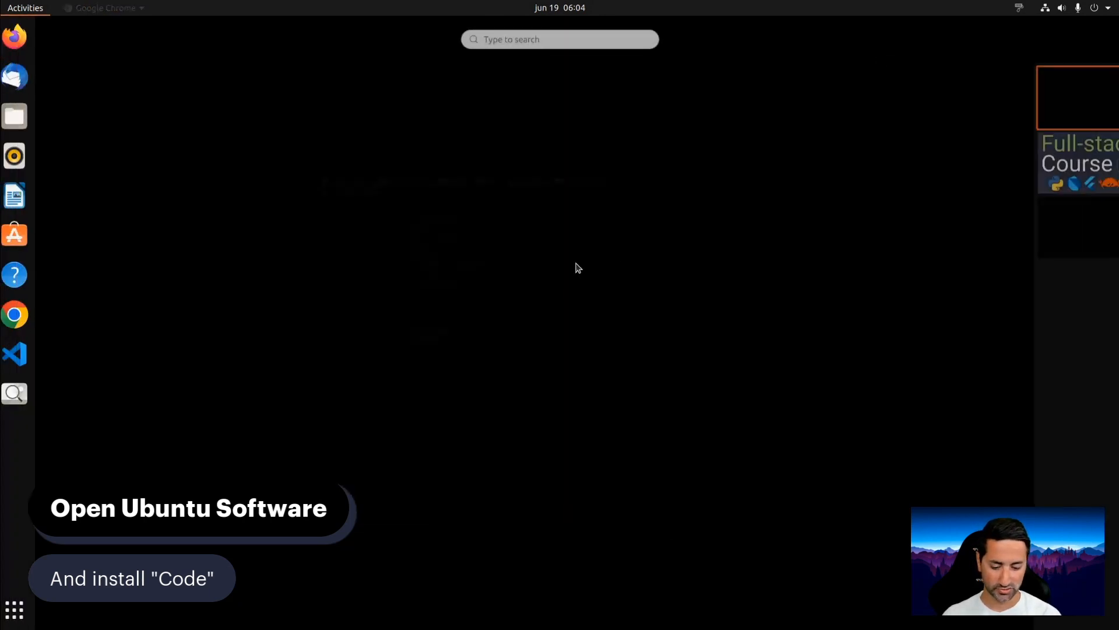
text(vi)
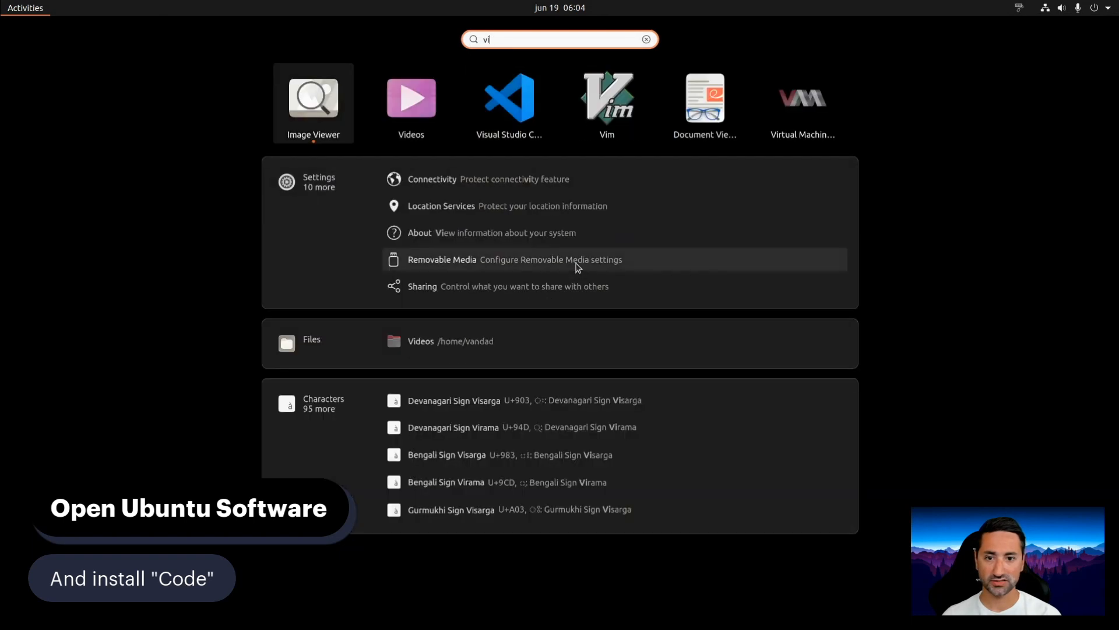
click(532, 102)
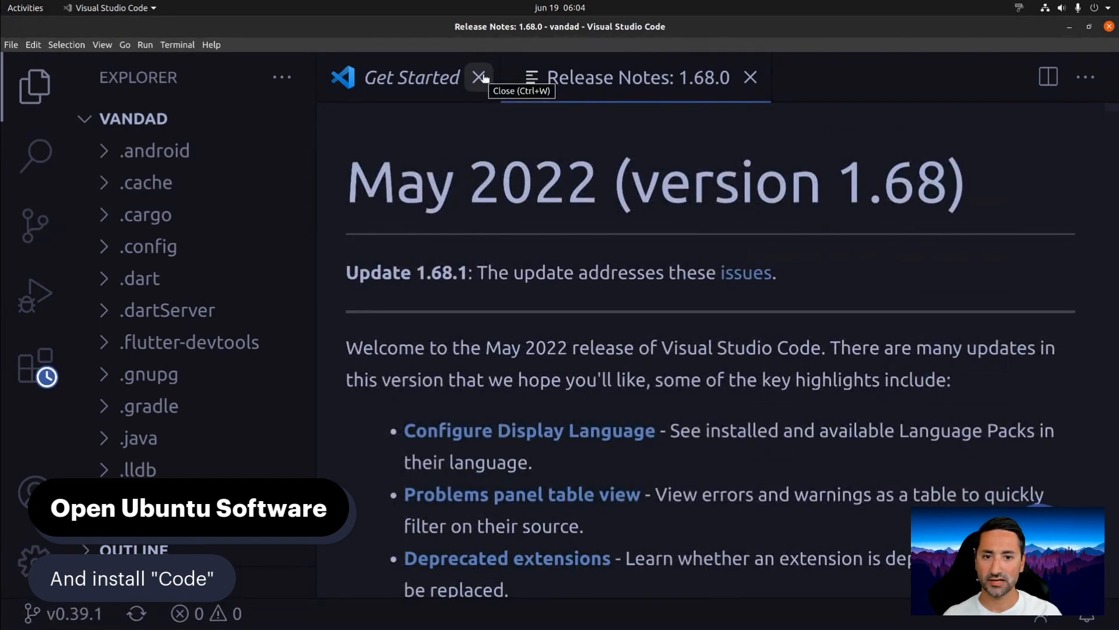
- Close the Release Notes and Get Started pages and collapse the home folder in the Explorer
click(750, 77)
click(480, 77)
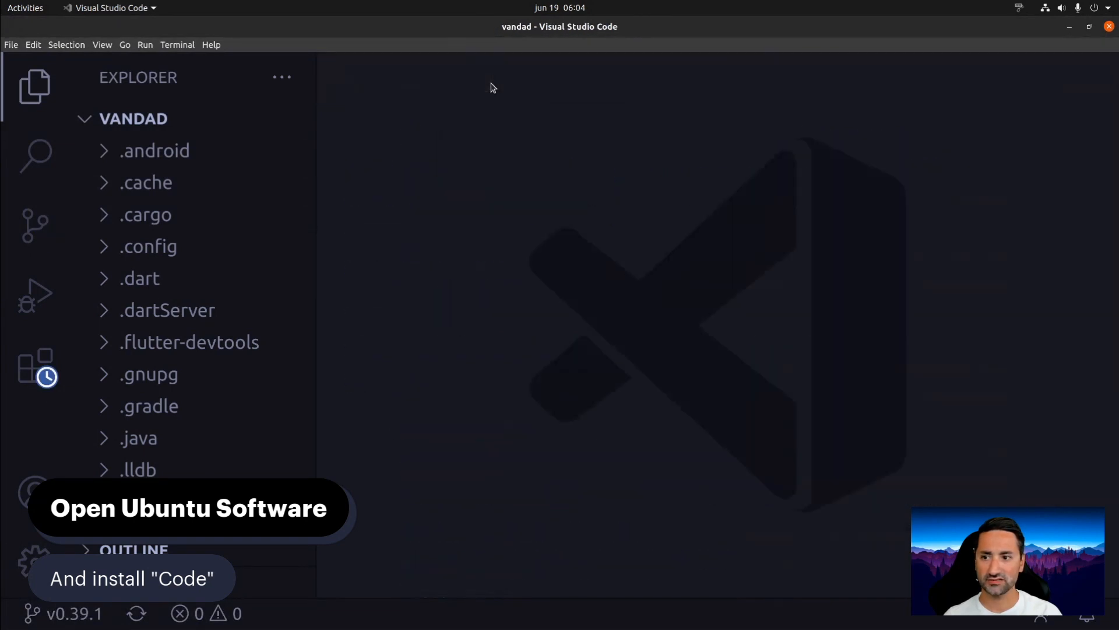
click(88, 121)
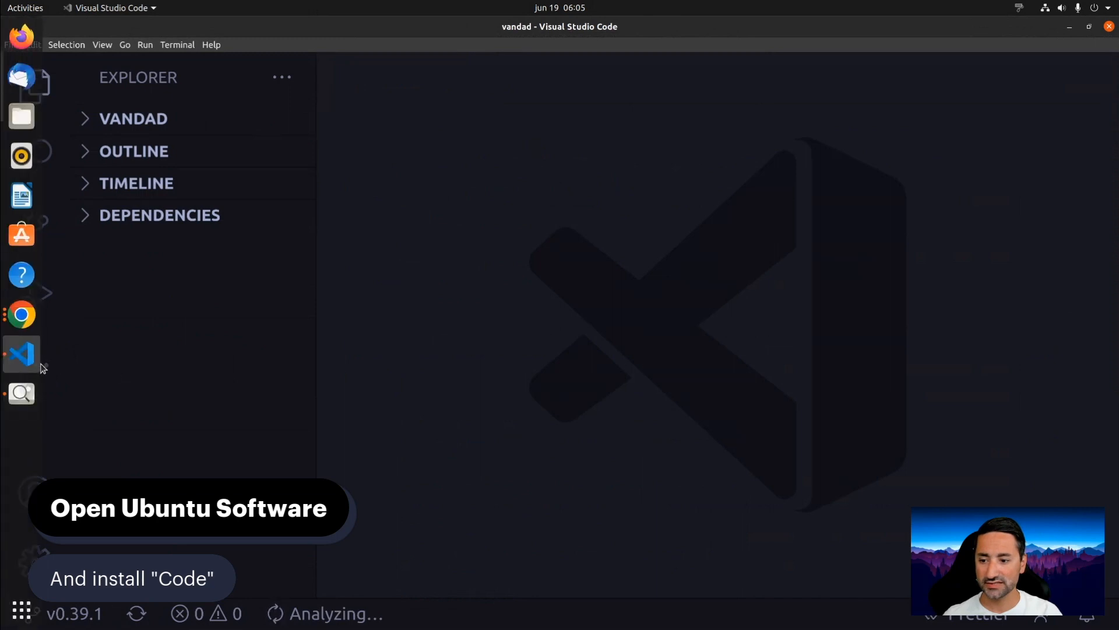
- Search the extensions for "python" and open the details page of Microsoft's Python extension
click(36, 367)
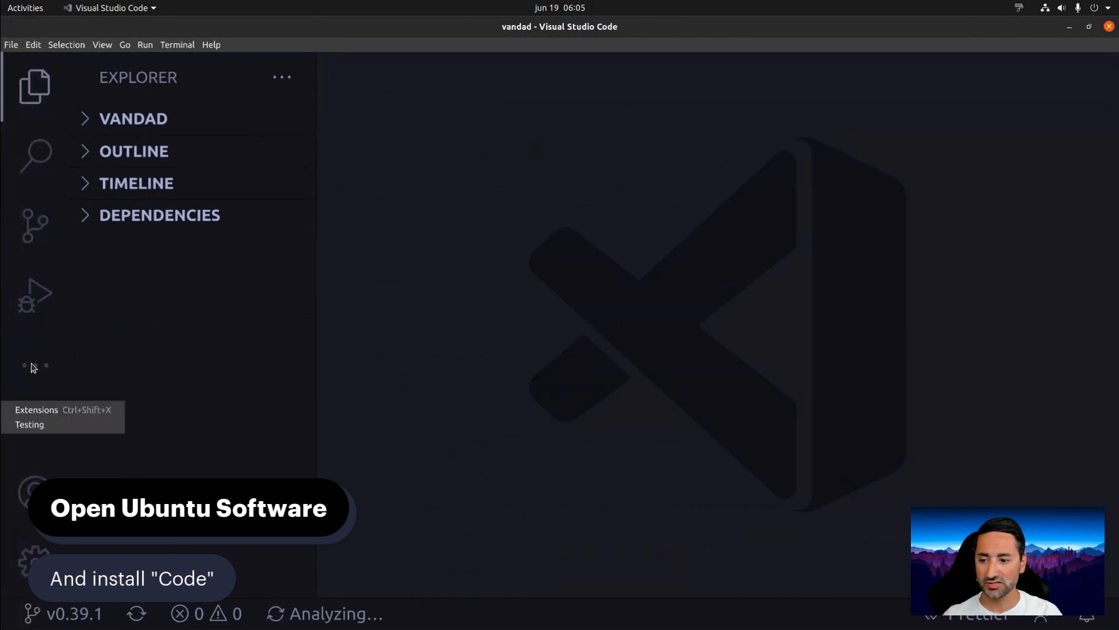
click(43, 410)
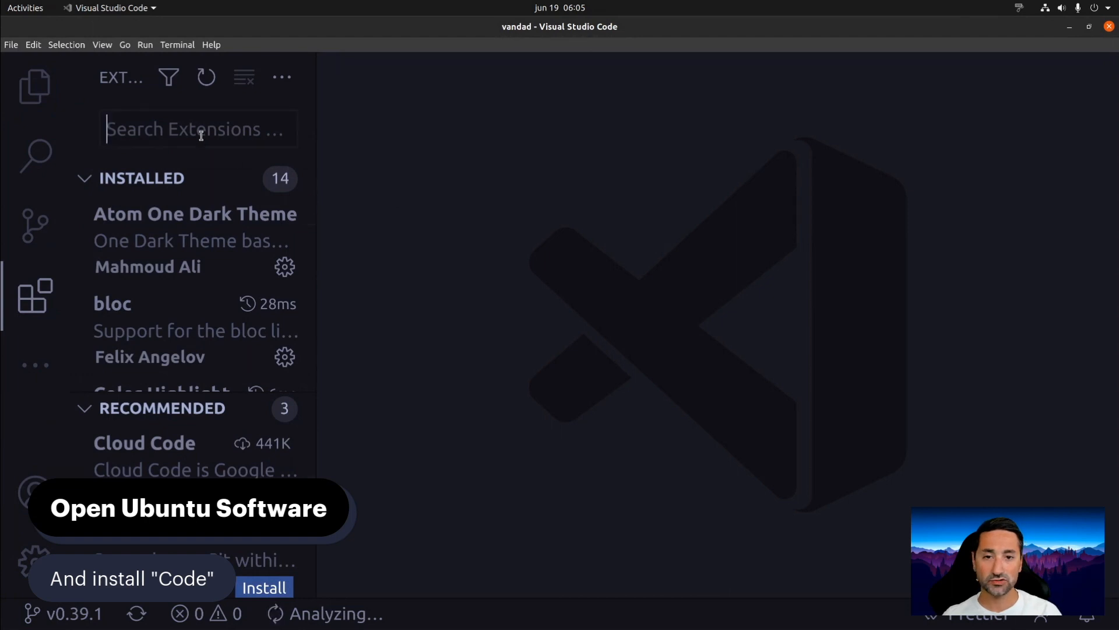
text(python)
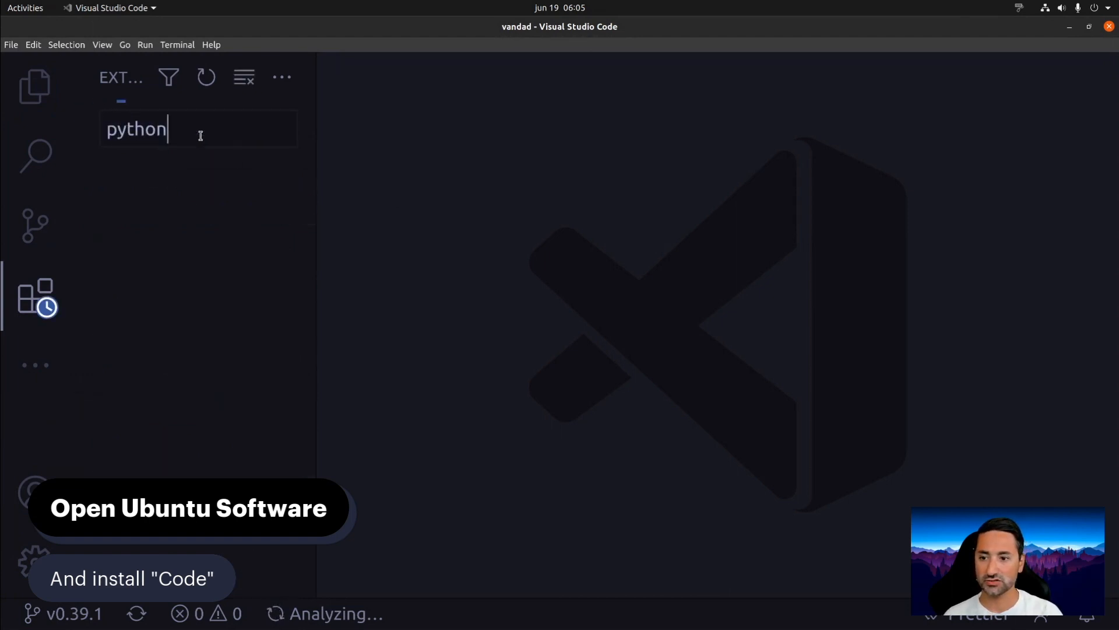
click(182, 192)
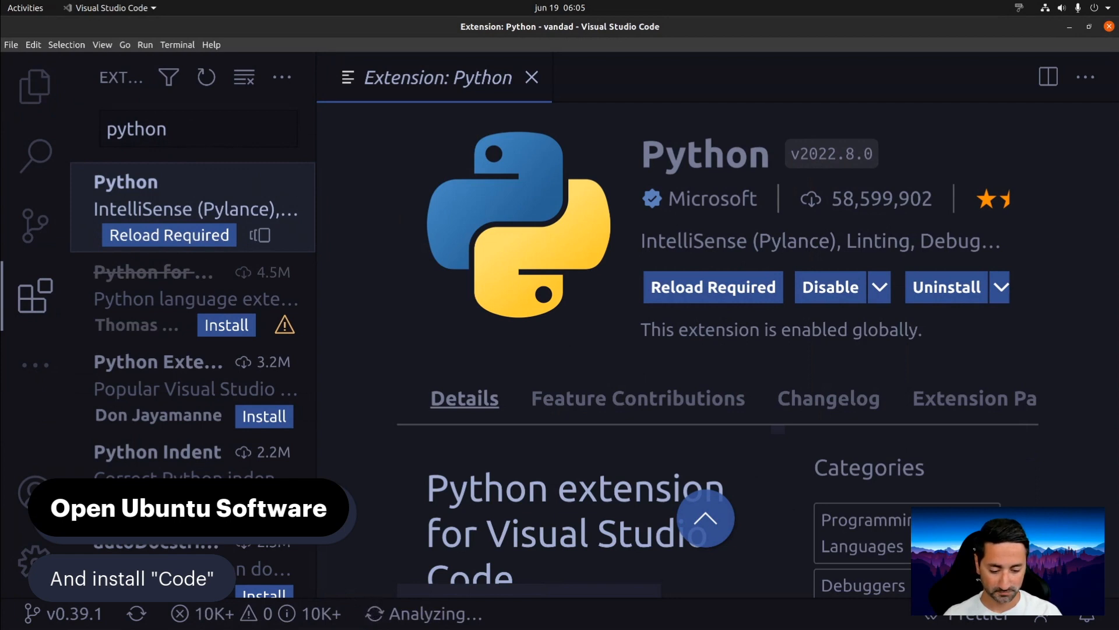
key(alt+Tab)
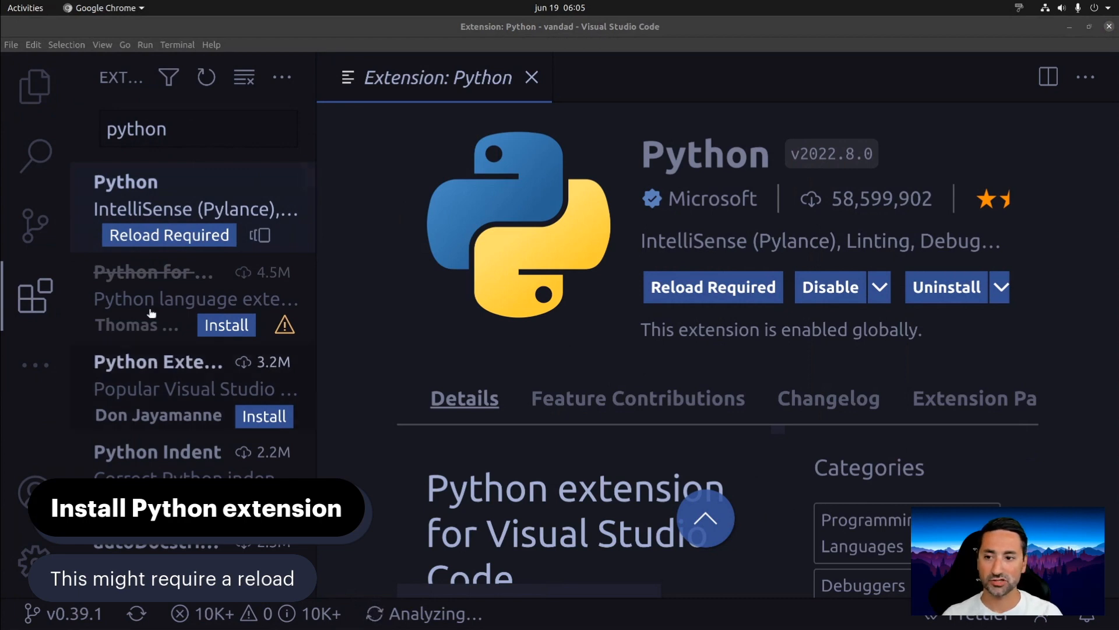
click(175, 127)
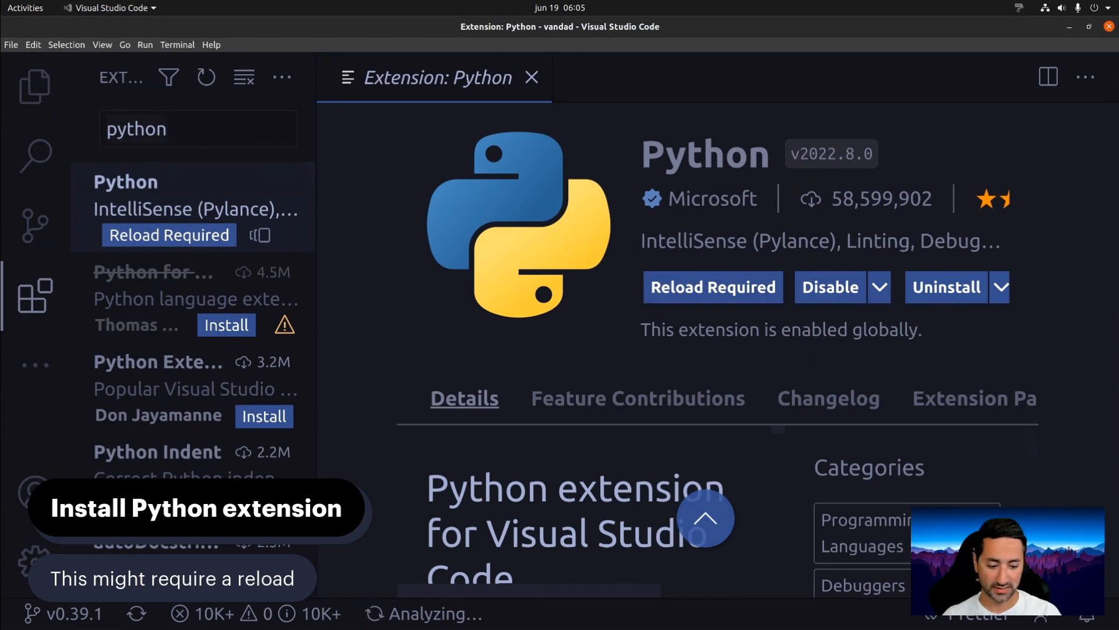
key(alt+Tab)
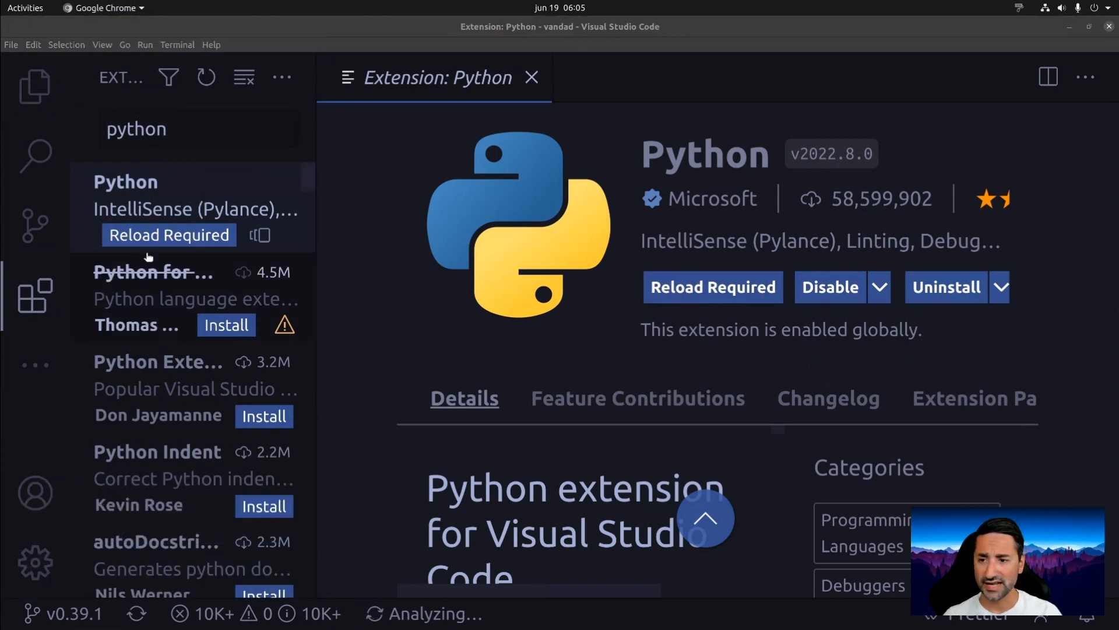
- Search the extensions for "rust analyzer" and open the details of the deprecated Rust extension
click(163, 136)
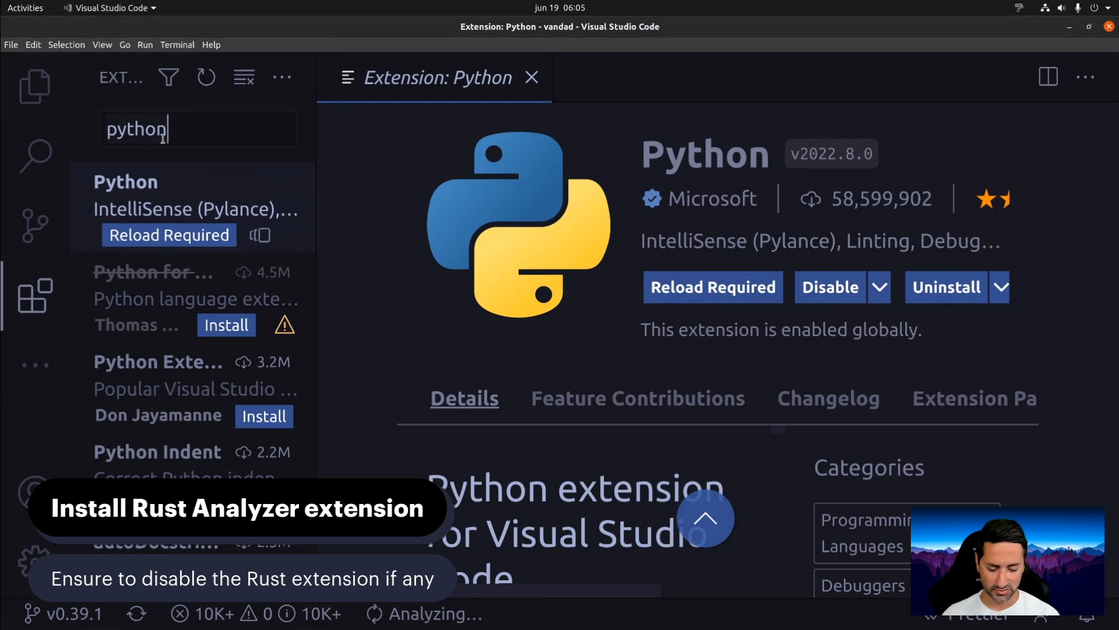
key(ctrl+a)
key(BackSpace)
text(rust a)
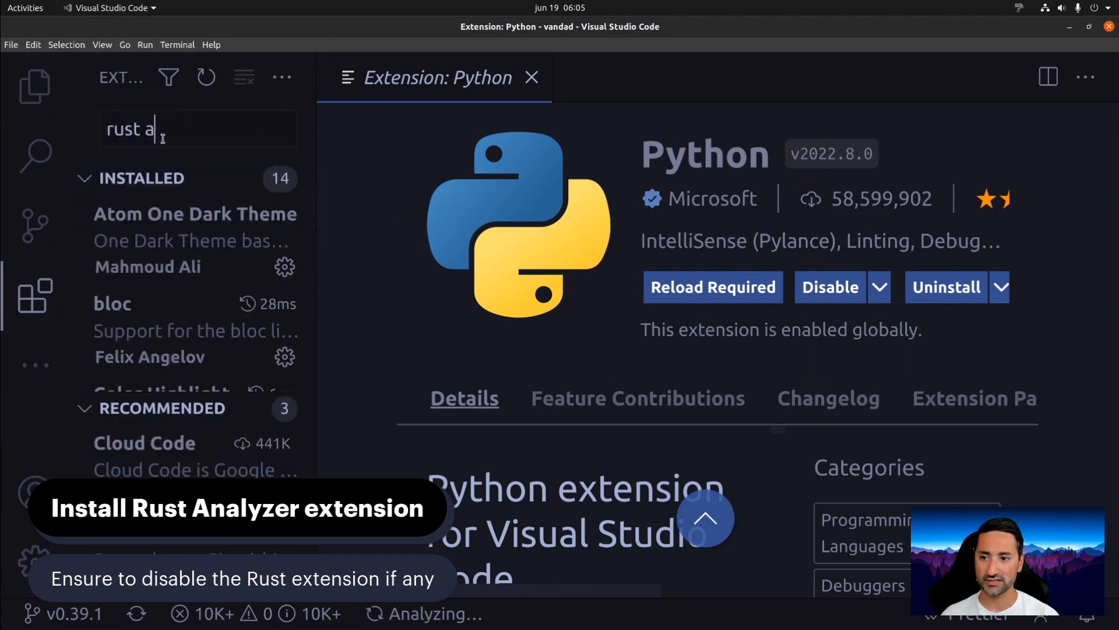
text(nalyzer)
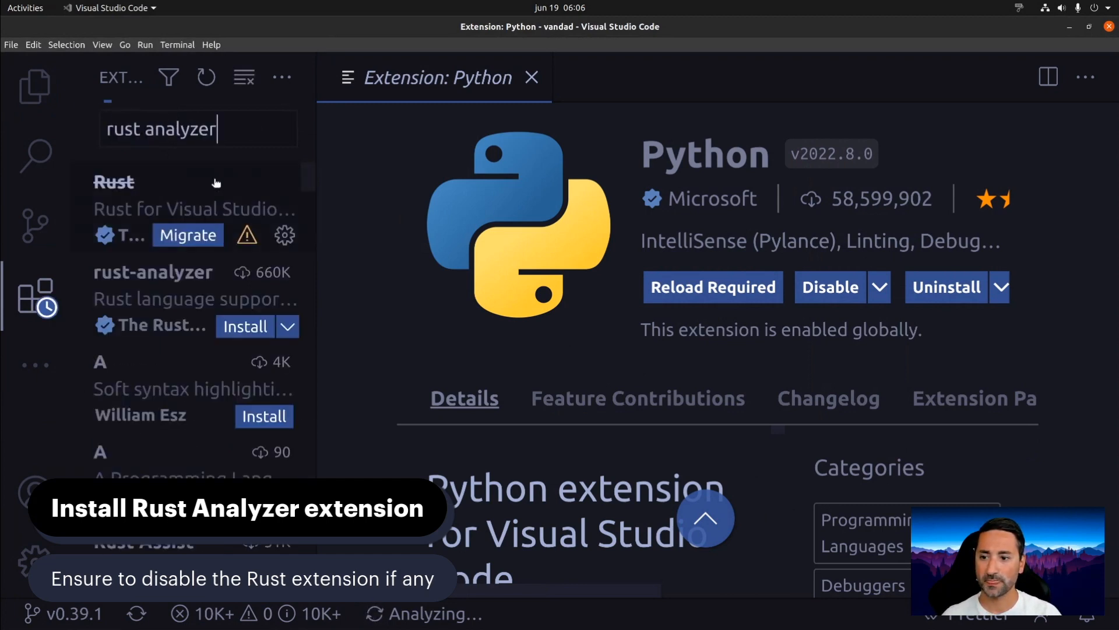
click(177, 188)
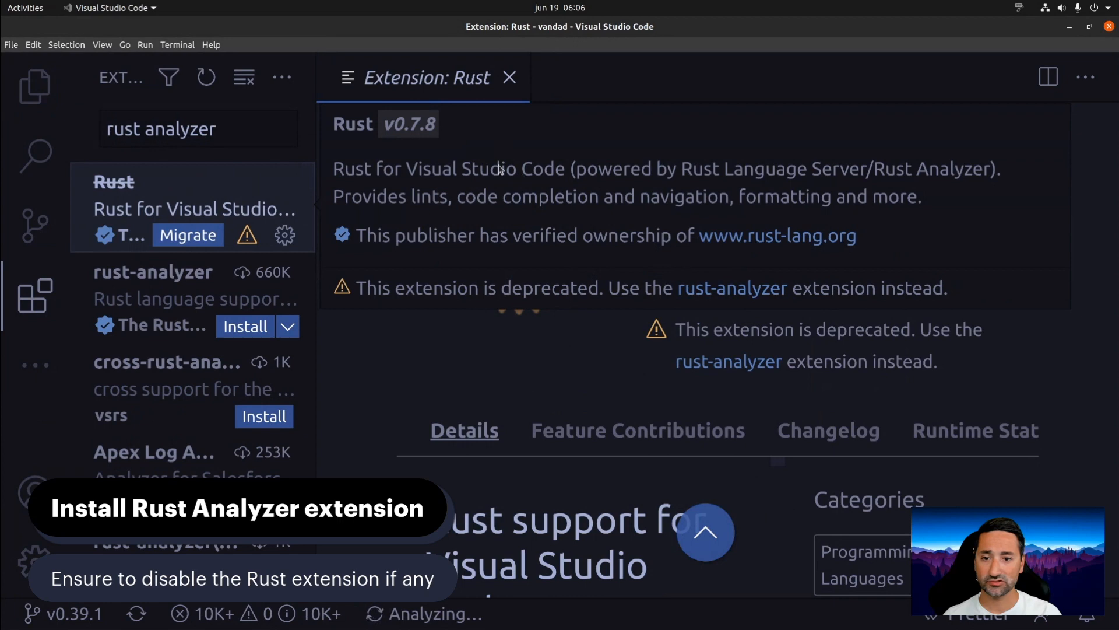
- Close the Rust extension's page and install the rust-analyzer extension by The Rust Programming Language
click(510, 78)
click(137, 278)
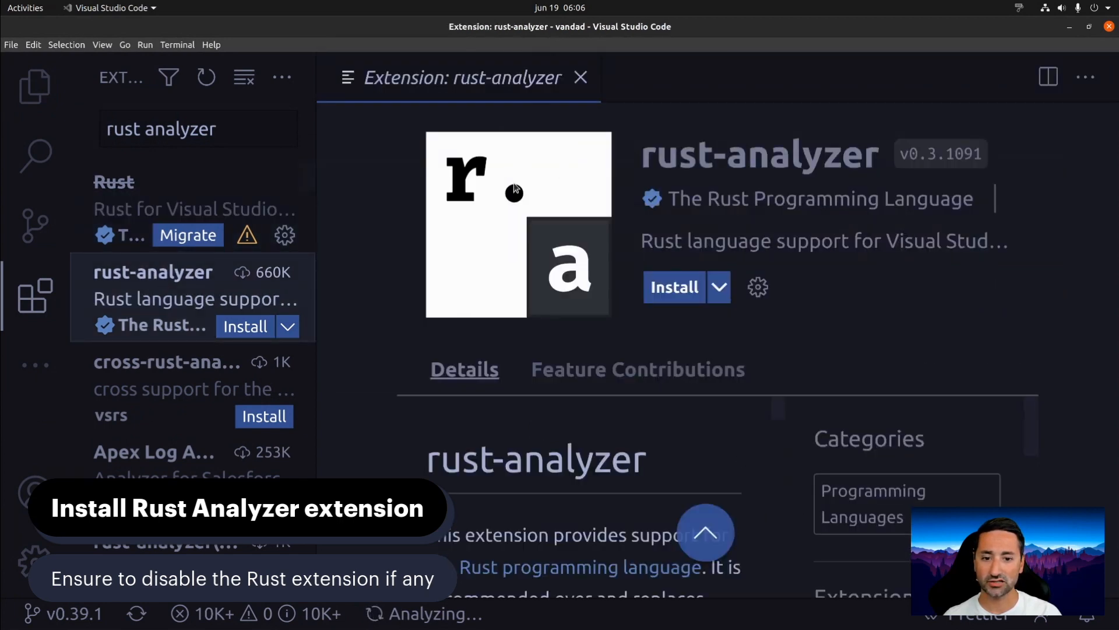
click(676, 289)
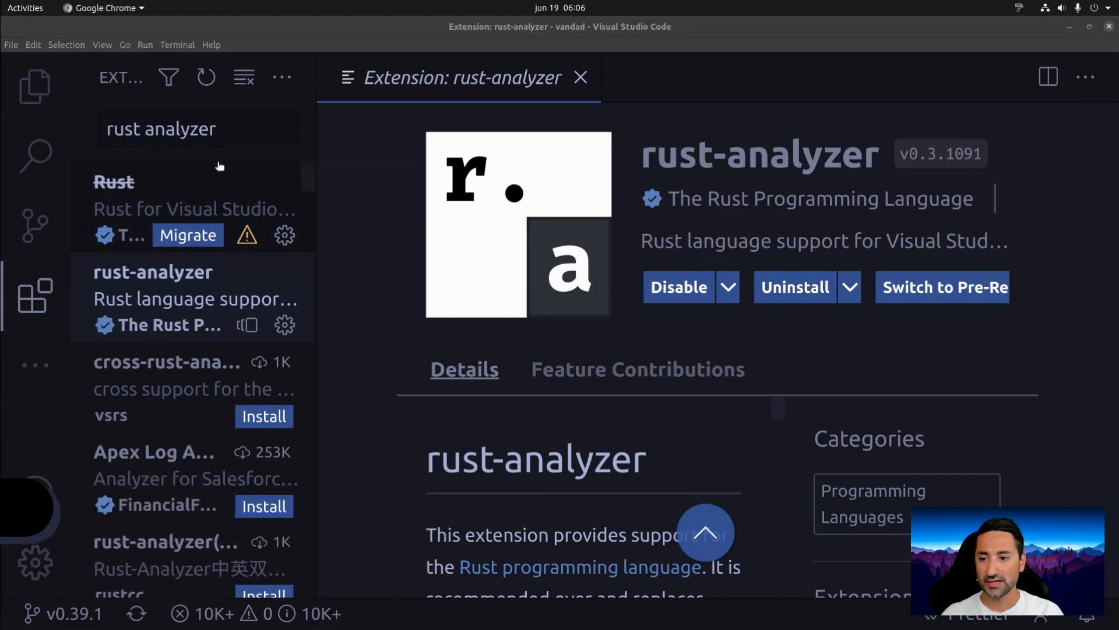
- Search the extensions for "flutter", open the Flutter extension and carry out its required reload
triple_click(203, 141)
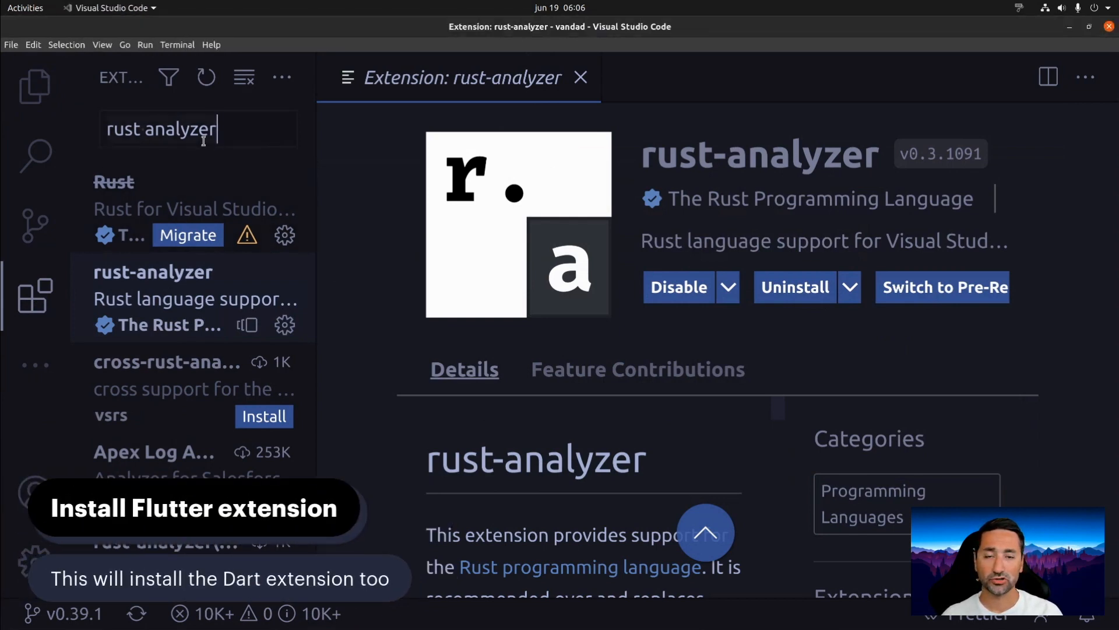
drag(233, 137, 60, 130)
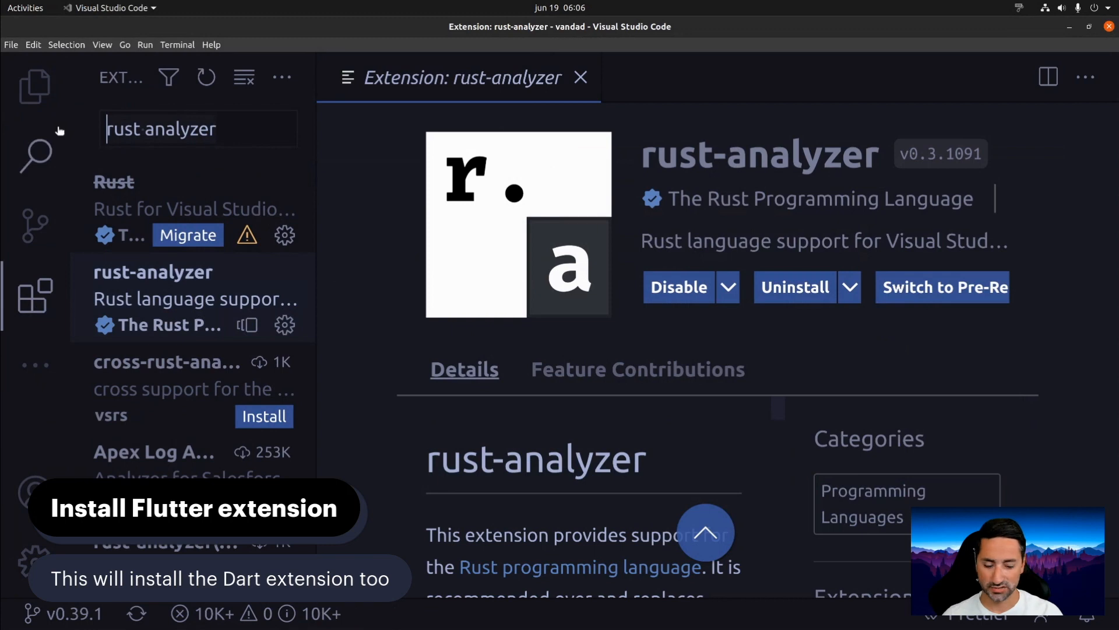
text(flutter)
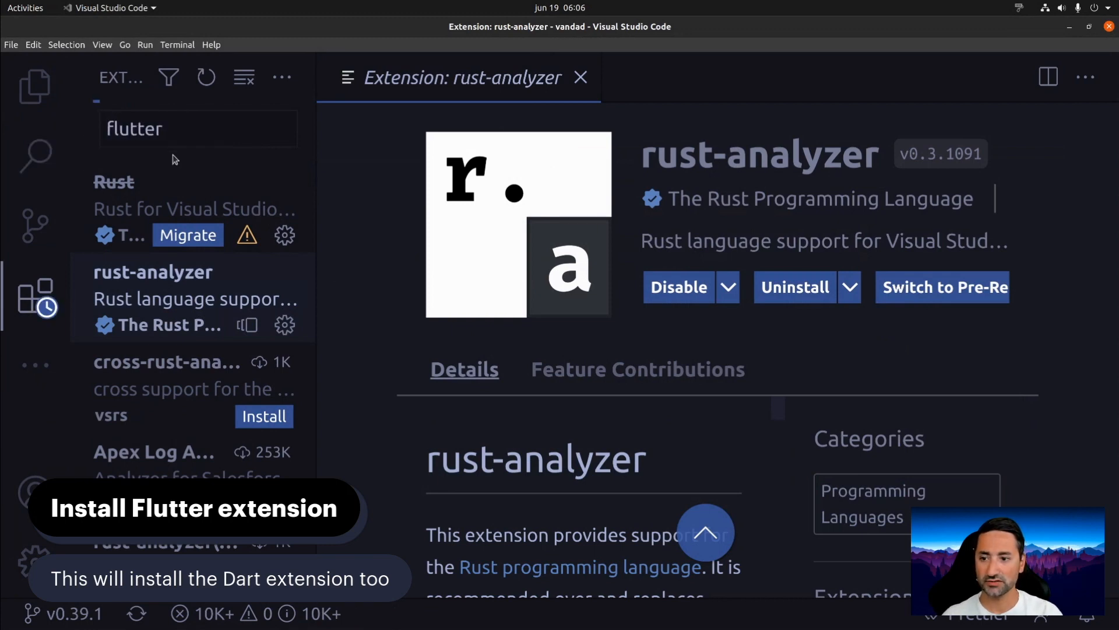
click(171, 181)
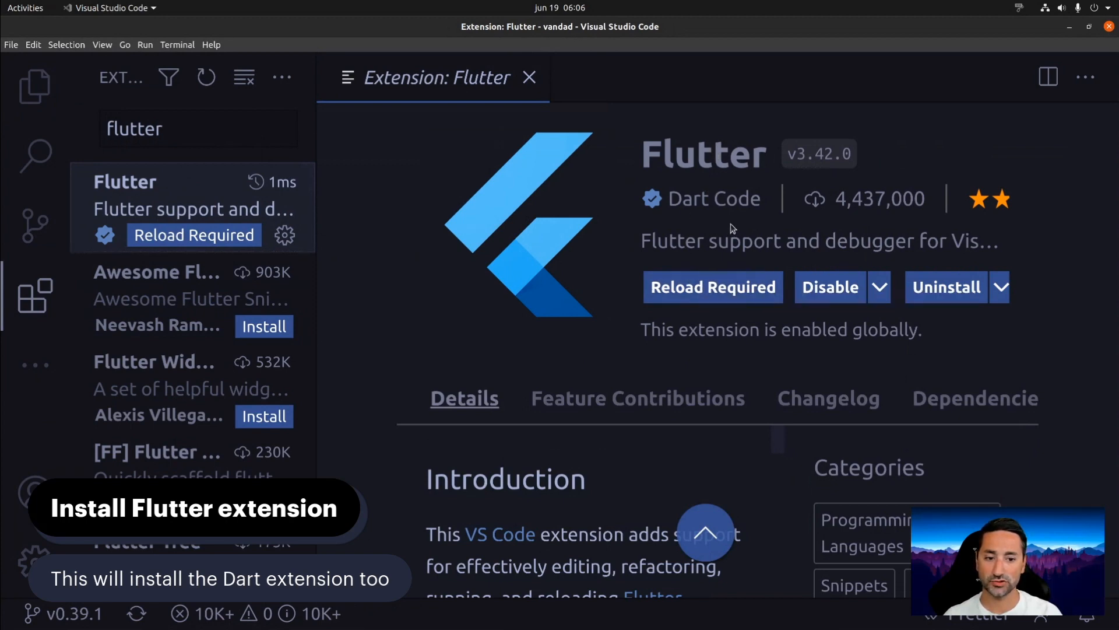
click(708, 281)
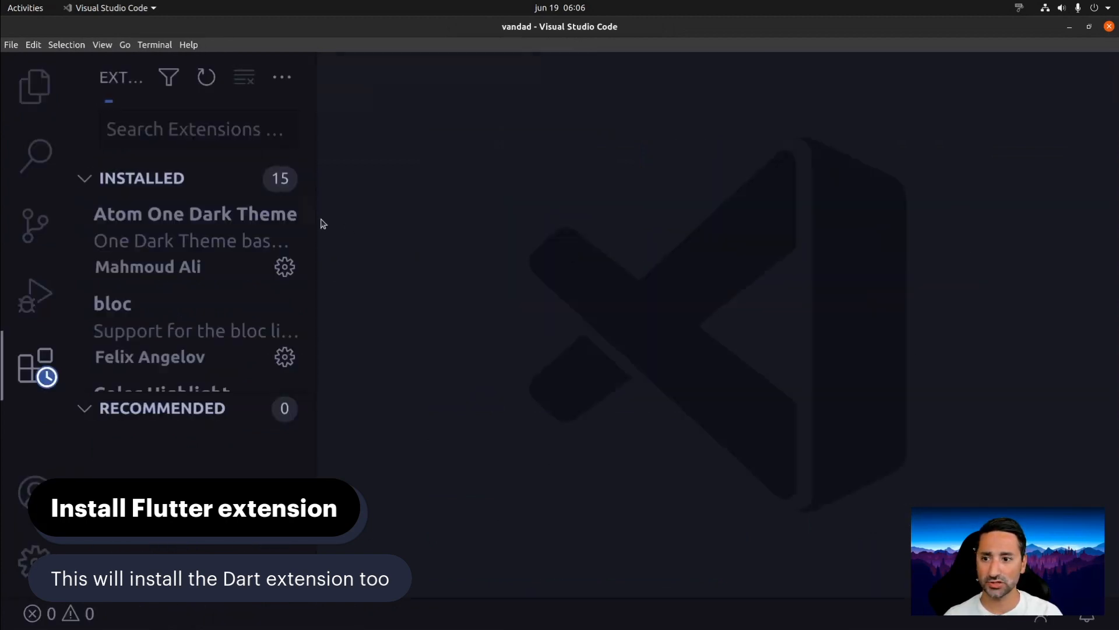
- Search the extensions for "flutter" again after the reload and check the Flutter extension's details page
click(151, 136)
text(flutter)
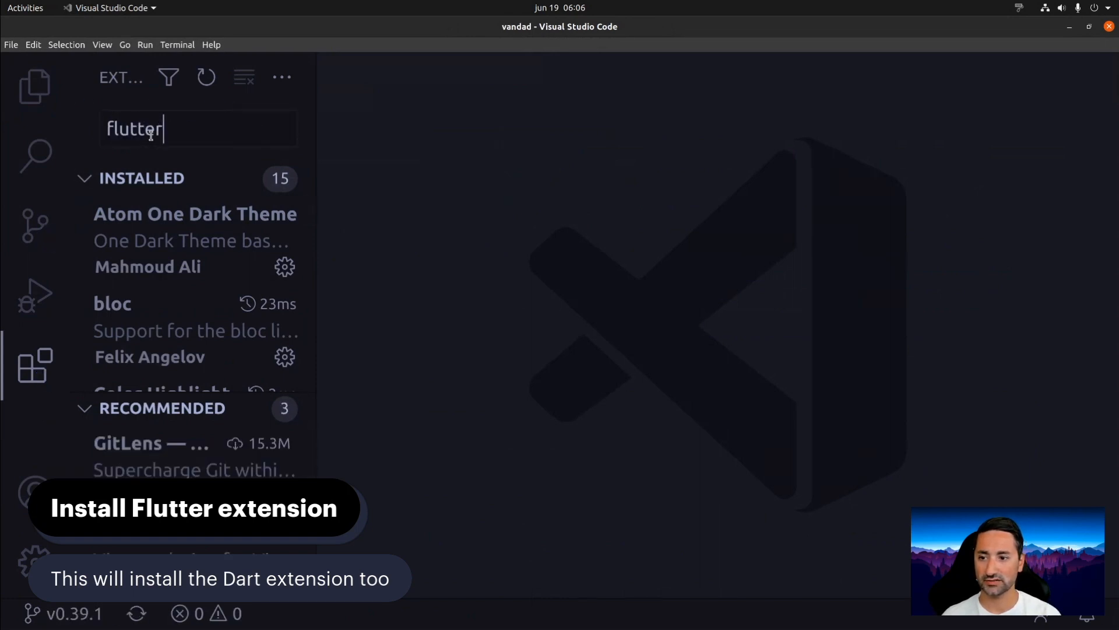
click(208, 194)
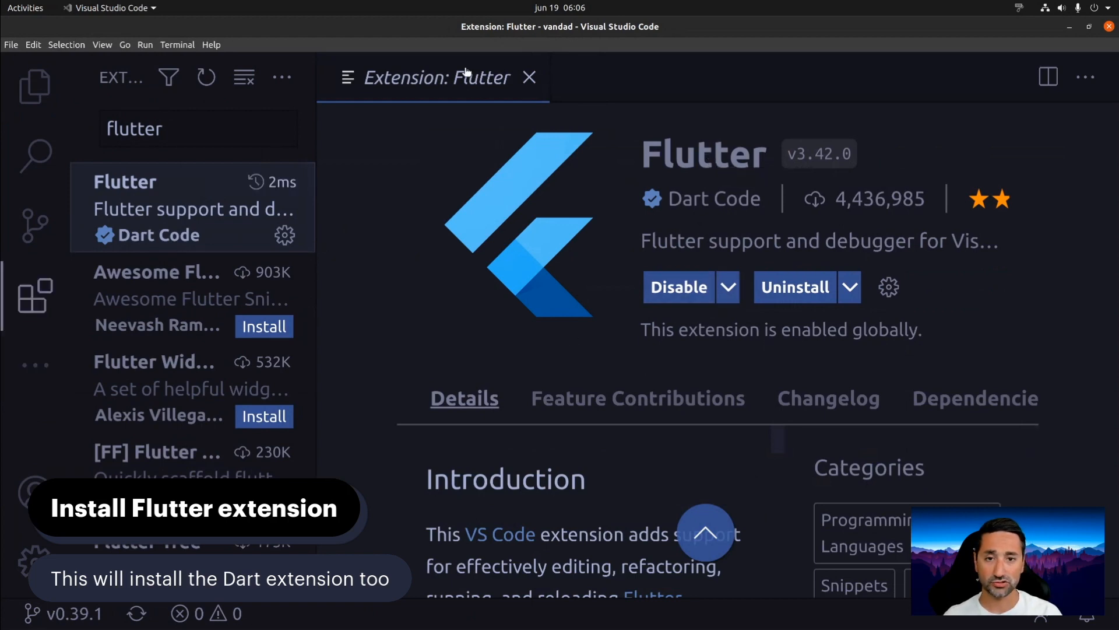
- Search the extensions for "dart" and open the Dart extension's details page to check its installation
click(206, 131)
key(ctrl+a)
text(dart)
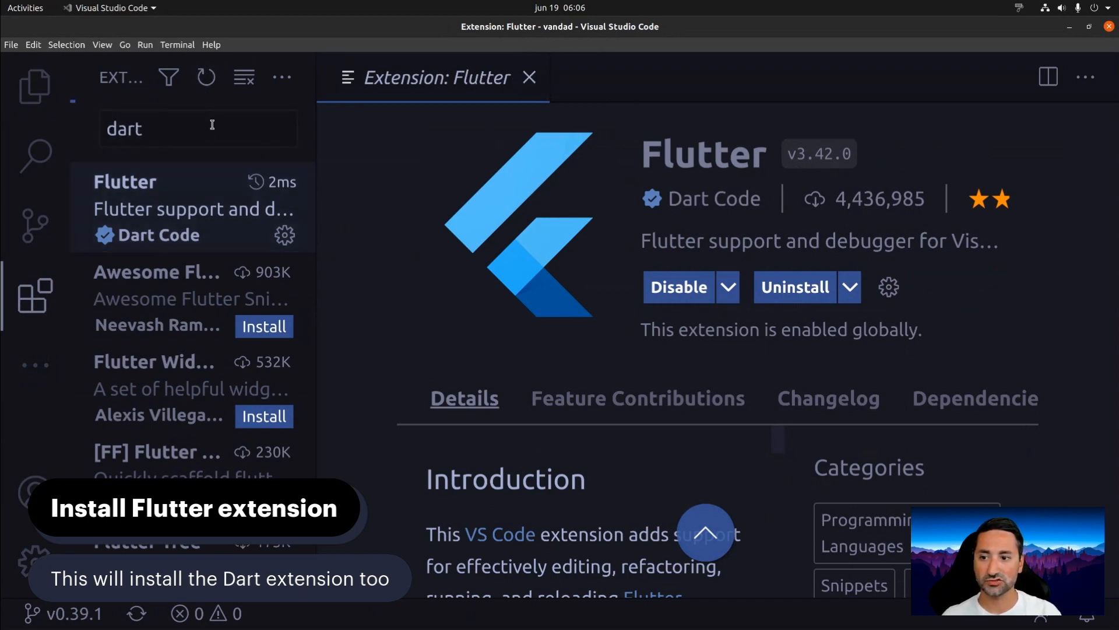
click(174, 177)
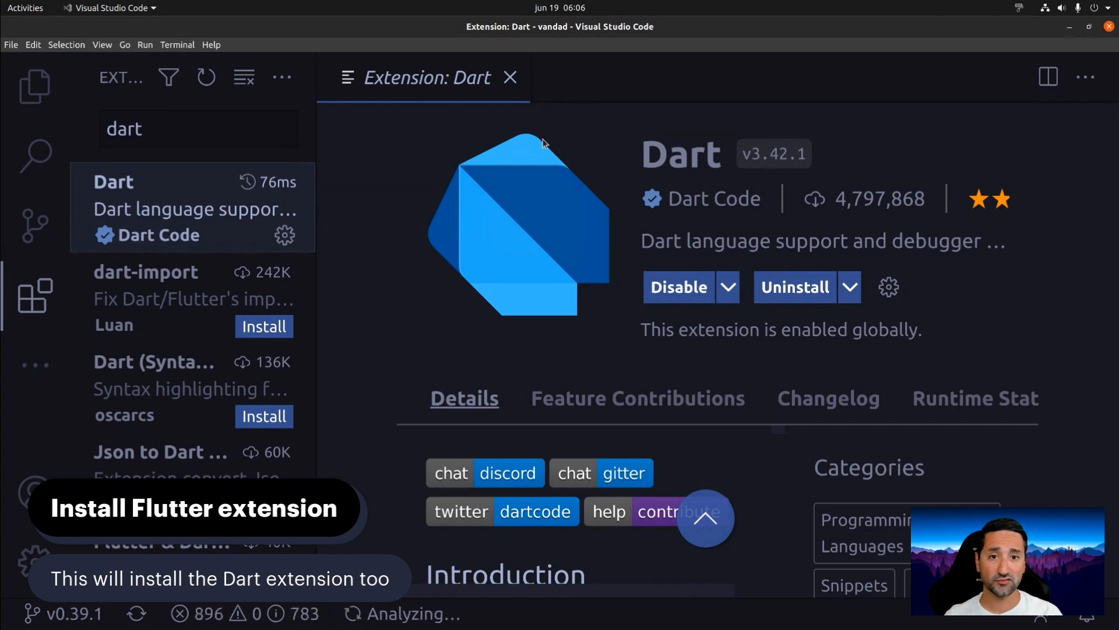
- Close the Dart extension's details page
click(245, 136)
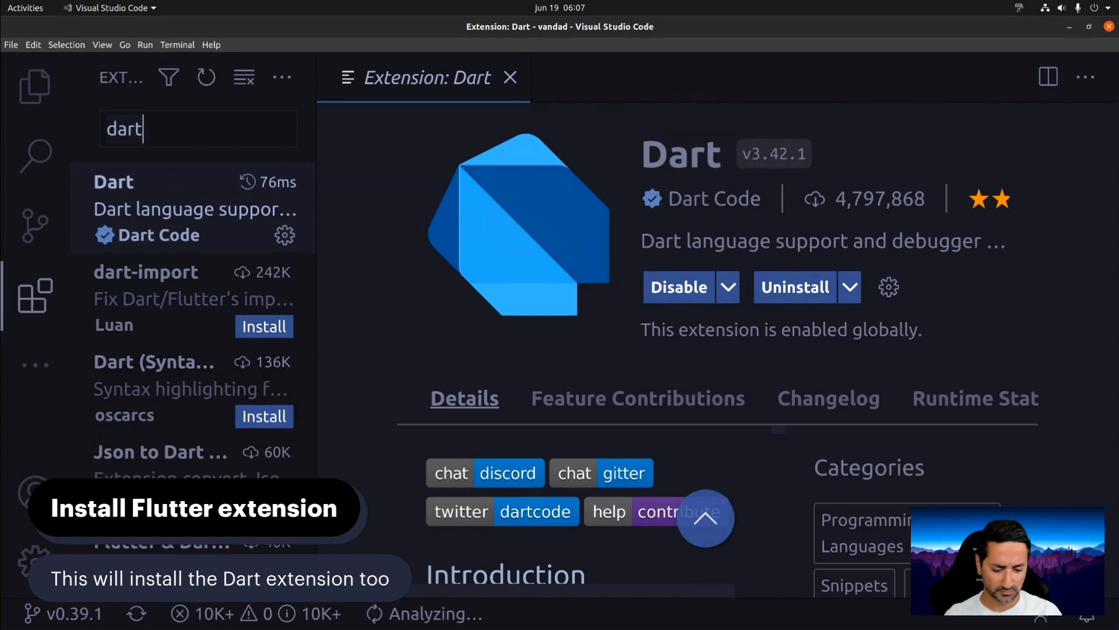
key(alt+Tab)
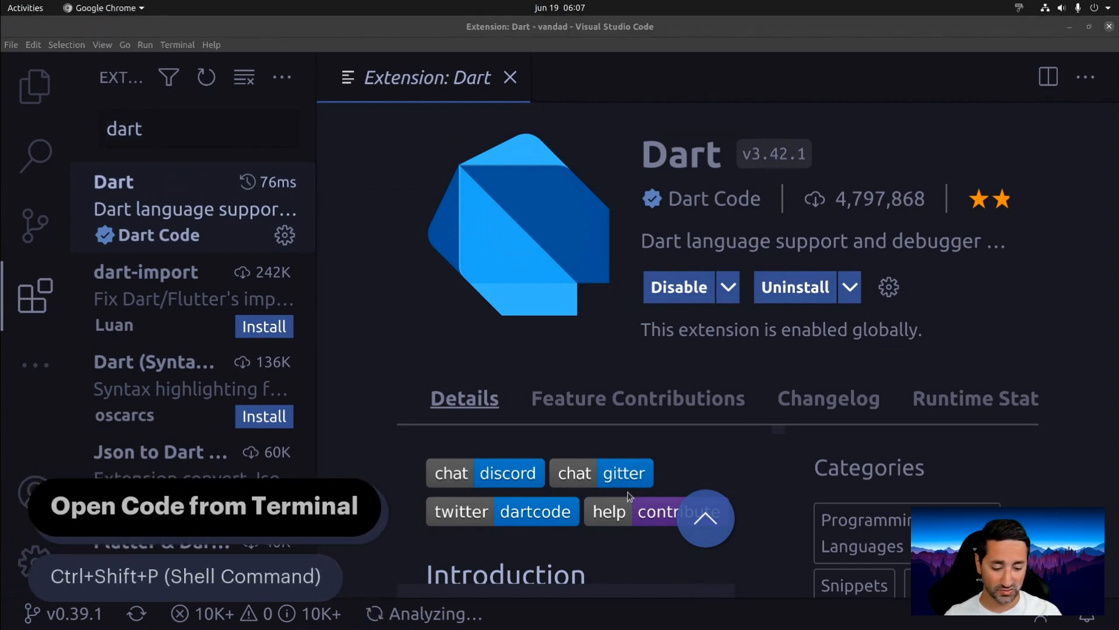
click(509, 76)
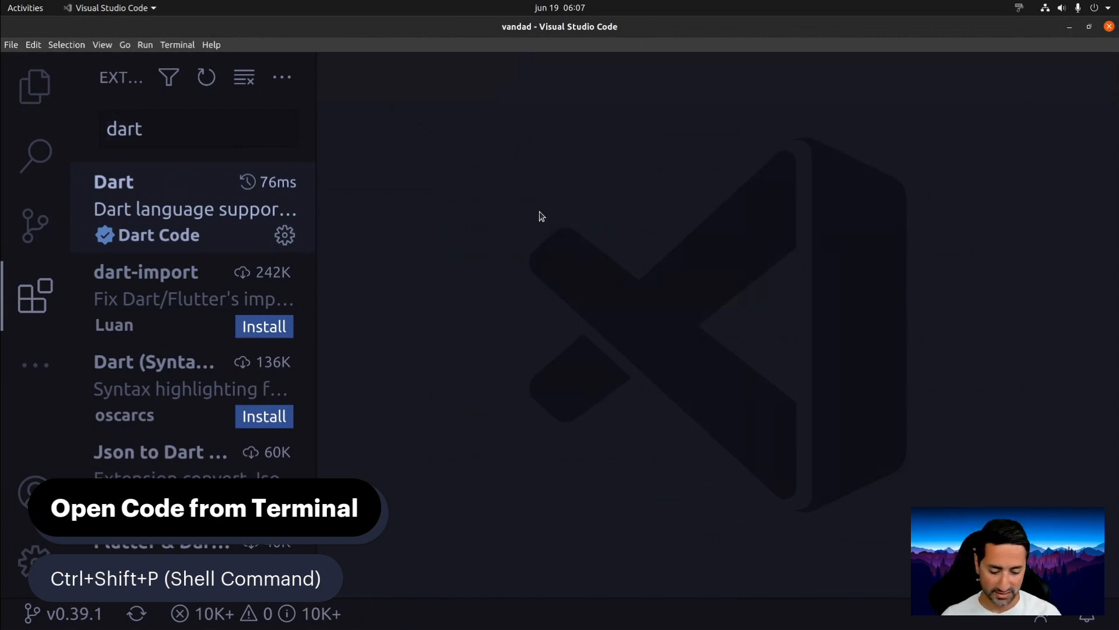
- Search the editor's commands for "shell" and close the command list without running anything
key(ctrl+shift+p)
text(shell co)
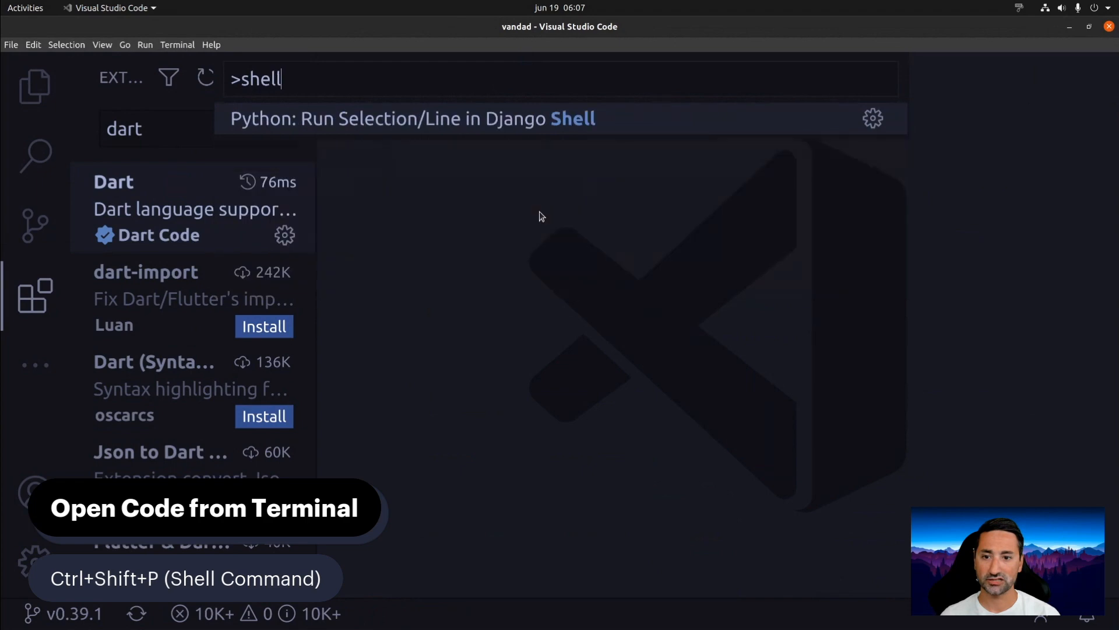
key(BackSpace)
key(BackSpace)
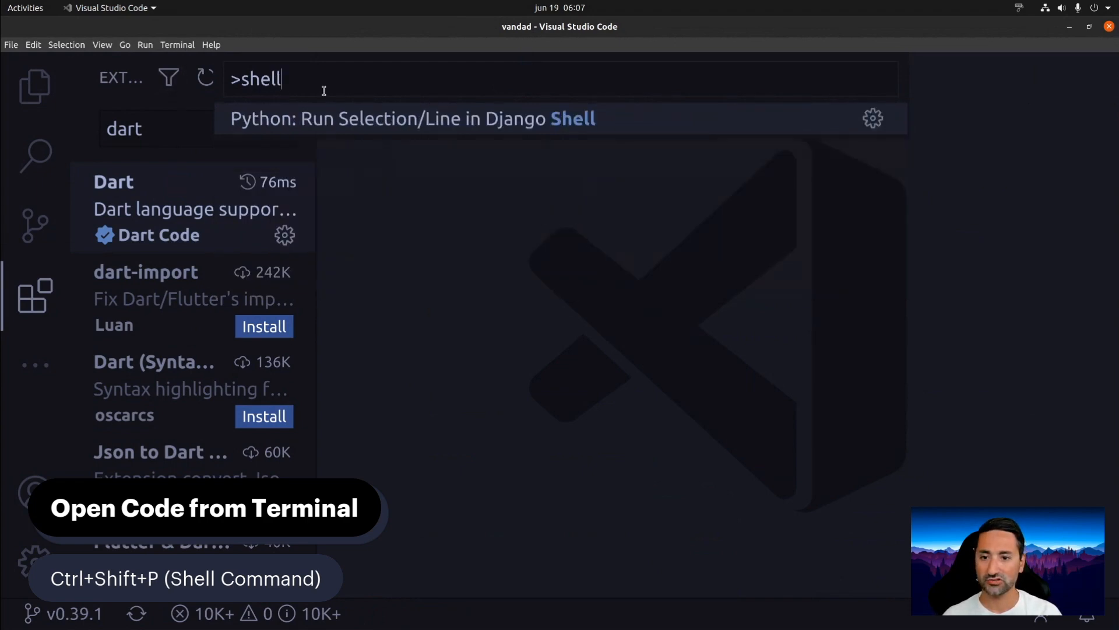
key(Escape)
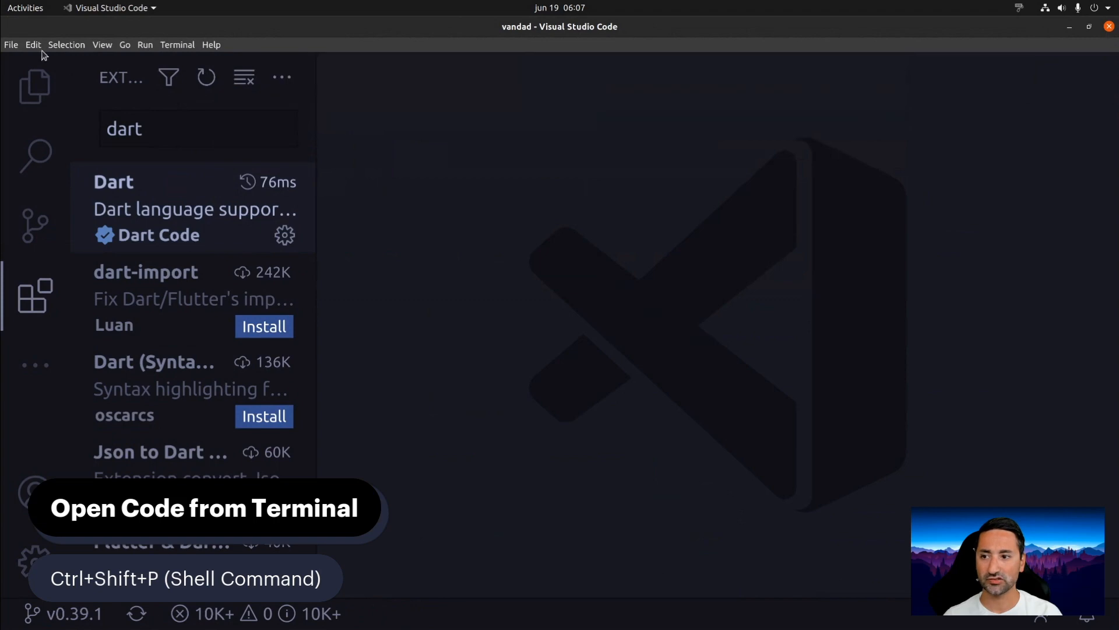
- Open Terminal and run "which code" to locate the code command, highlighting the returned path
key(alt+Tab)
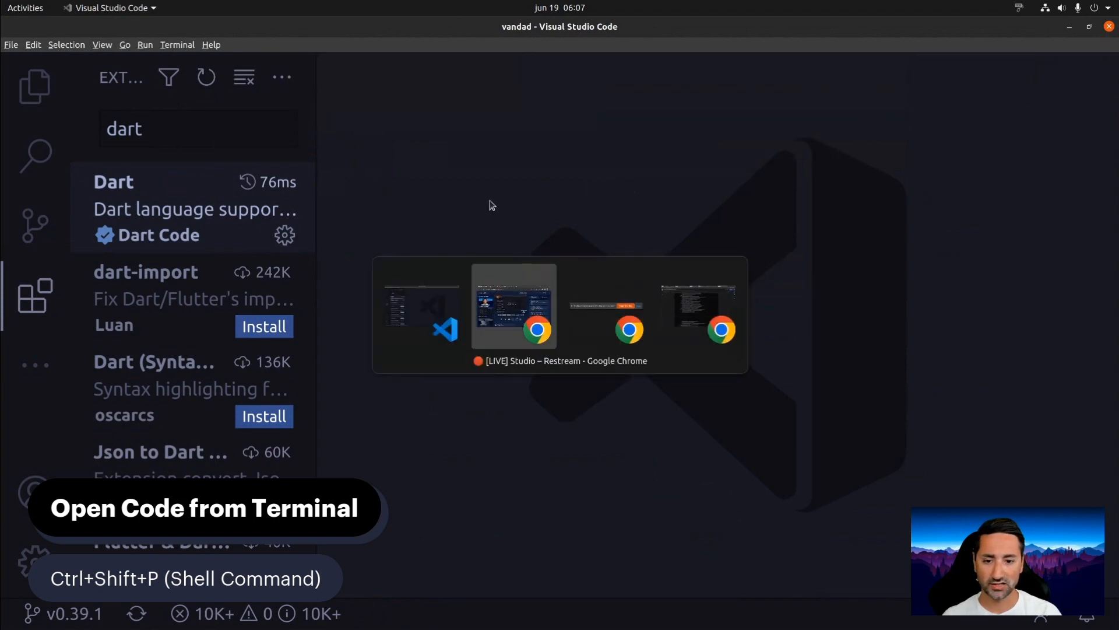
key(super)
text(termina)
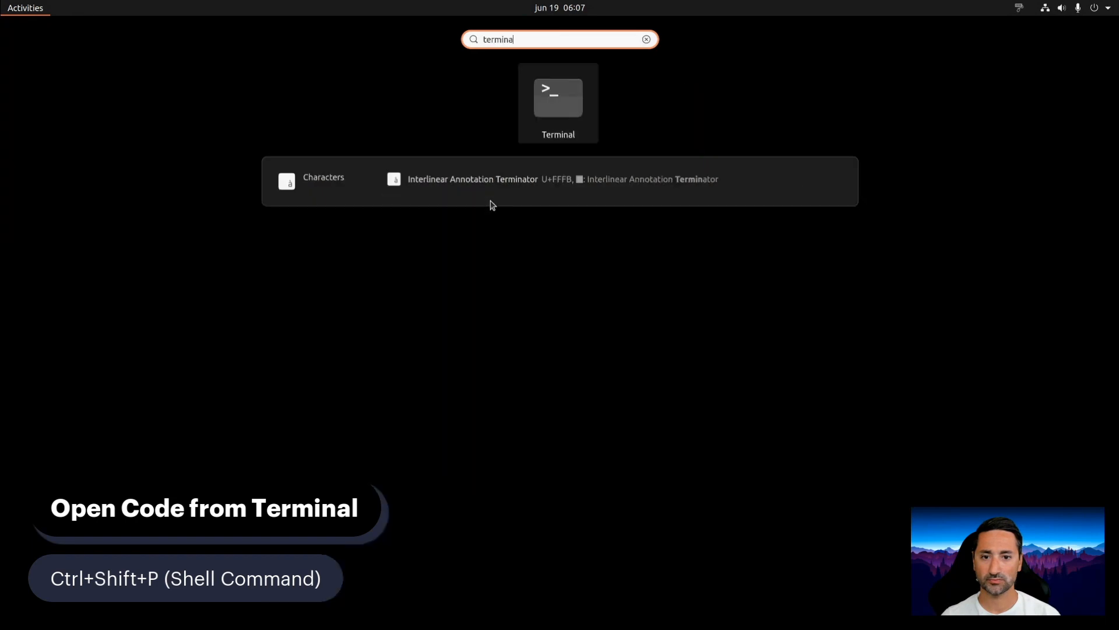
key(Return)
text(whgc)
key(BackSpace)
key(BackSpace)
text(ich code)
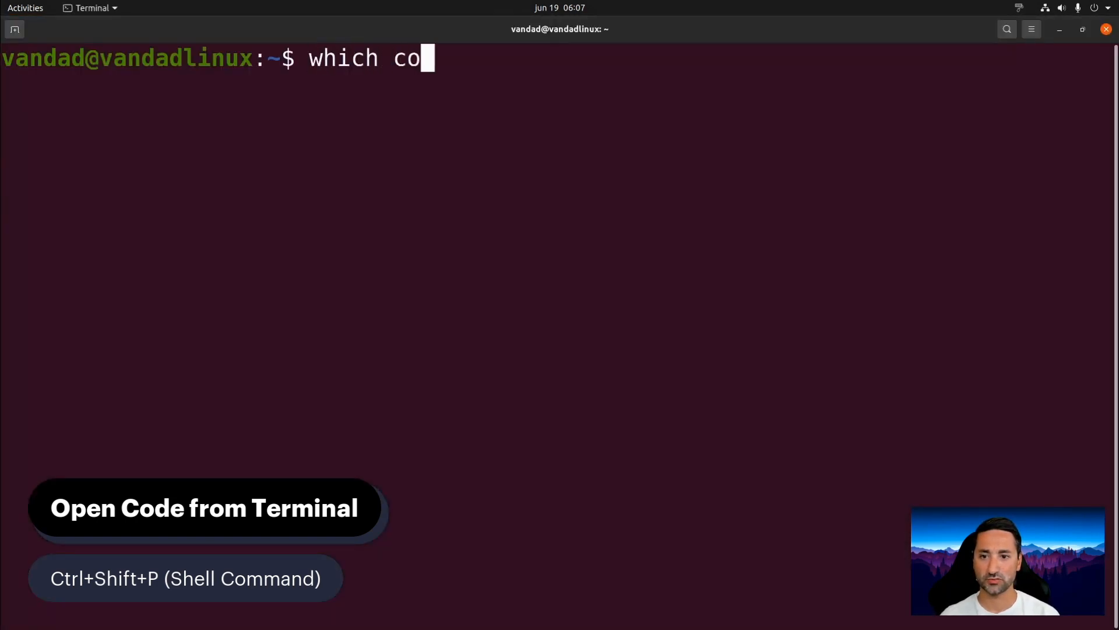
key(Return)
double_click(193, 86)
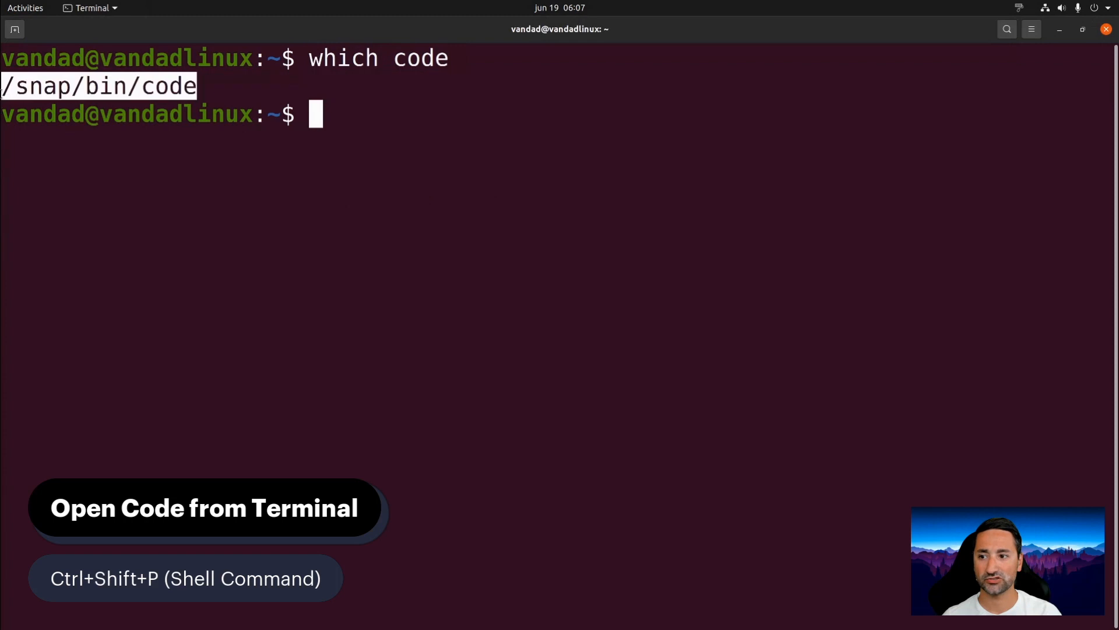
- Run "code ." in the terminal to open the home folder in Visual Studio Code and show its files in the Explorer
click(470, 198)
text(co)
key(BackSpace)
key(BackSpace)
text(code)
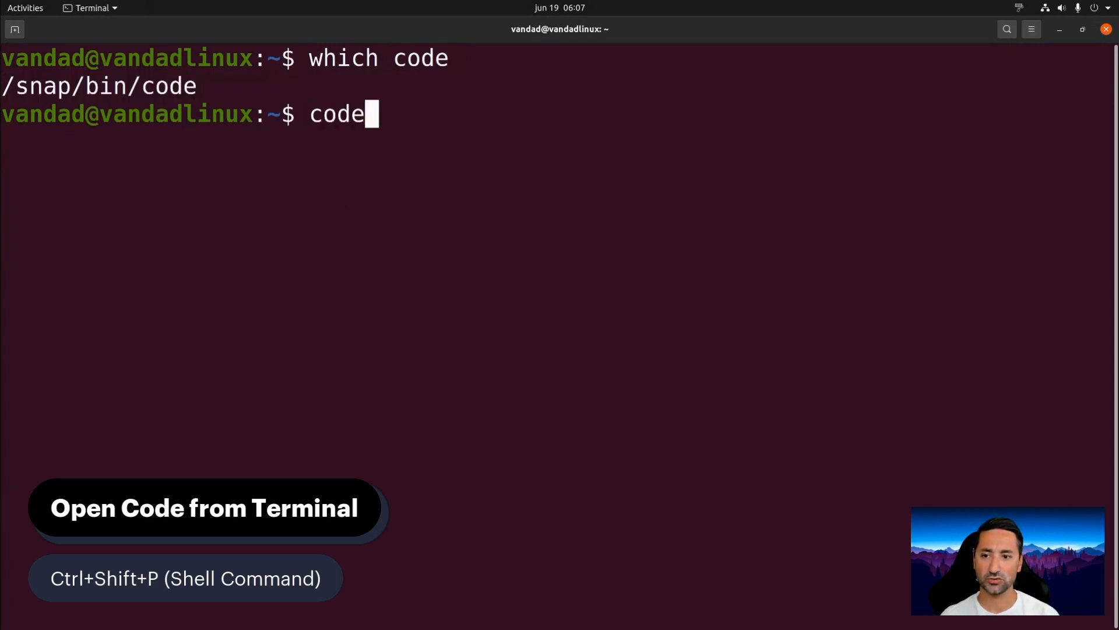
key(BackSpace)
text(.)
key(Return)
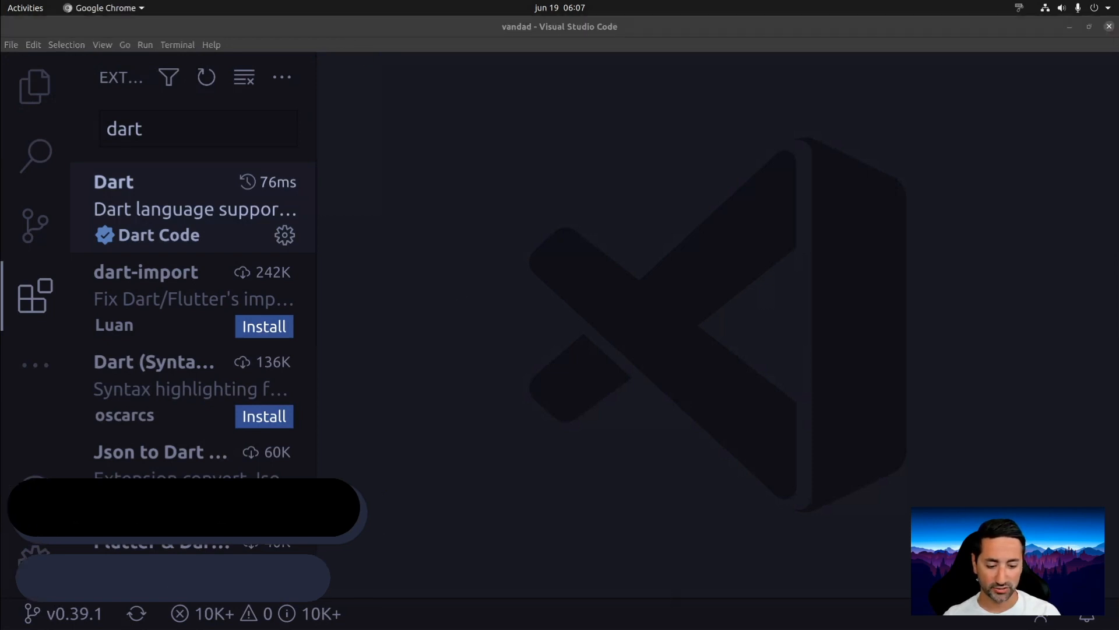
click(354, 151)
click(27, 98)
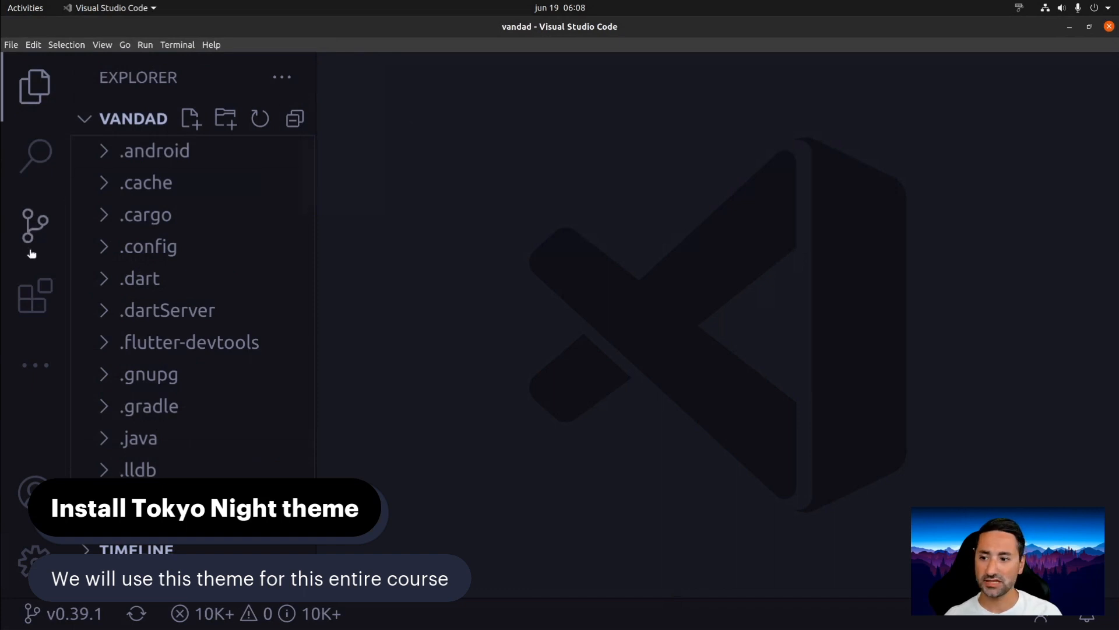
- Search the extensions for "tokyo night" and open the Tokyo Night theme's details page to check its installation
click(34, 288)
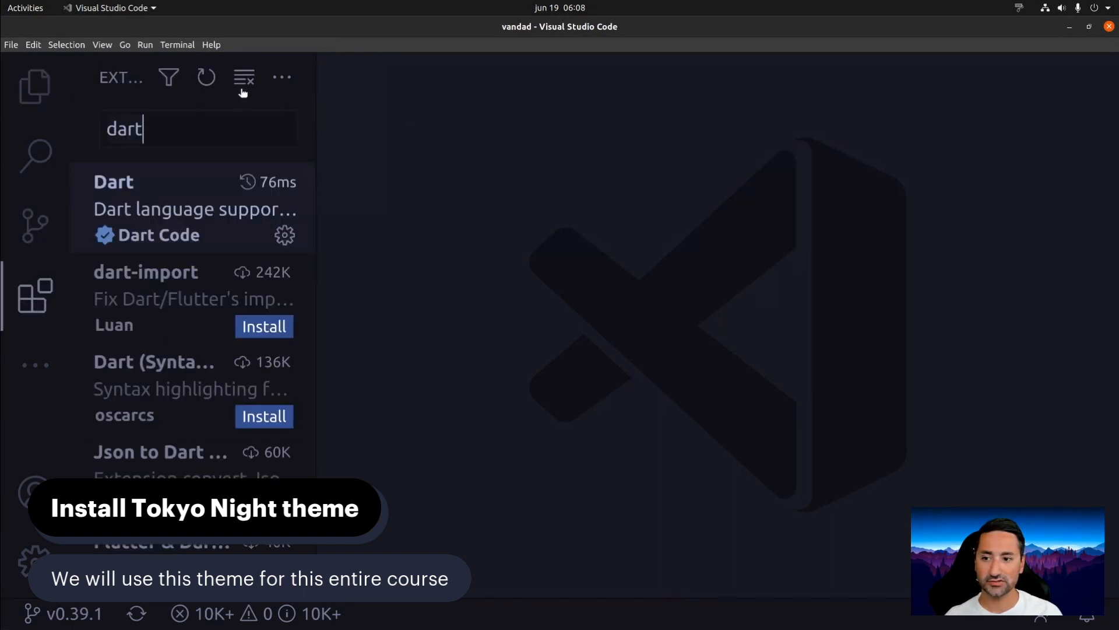
key(ctrl+a)
text(tokyo night)
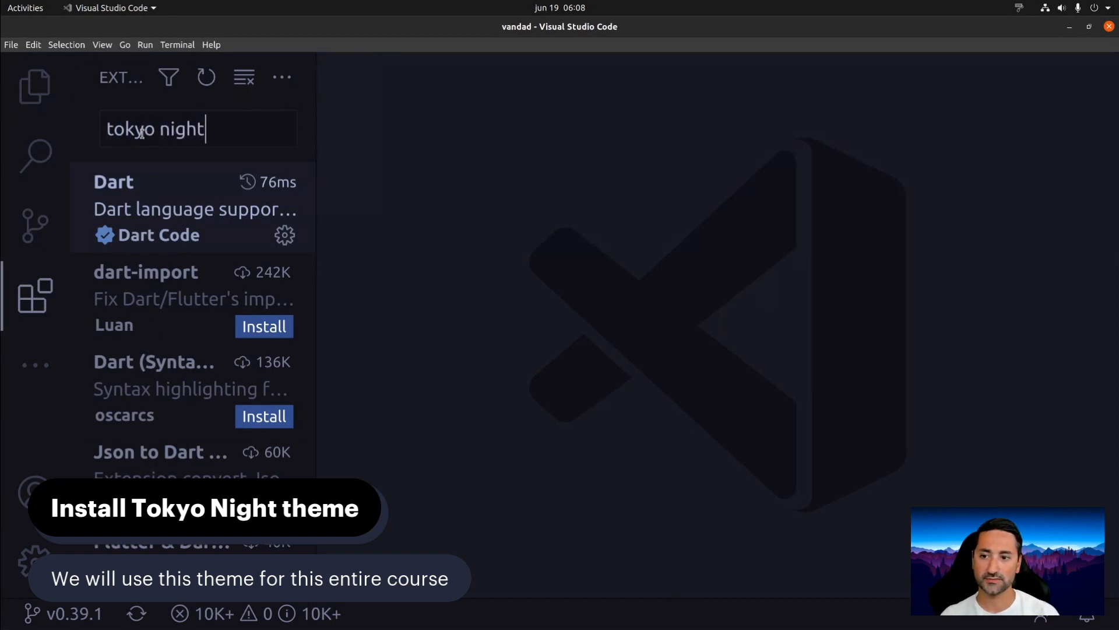
click(197, 209)
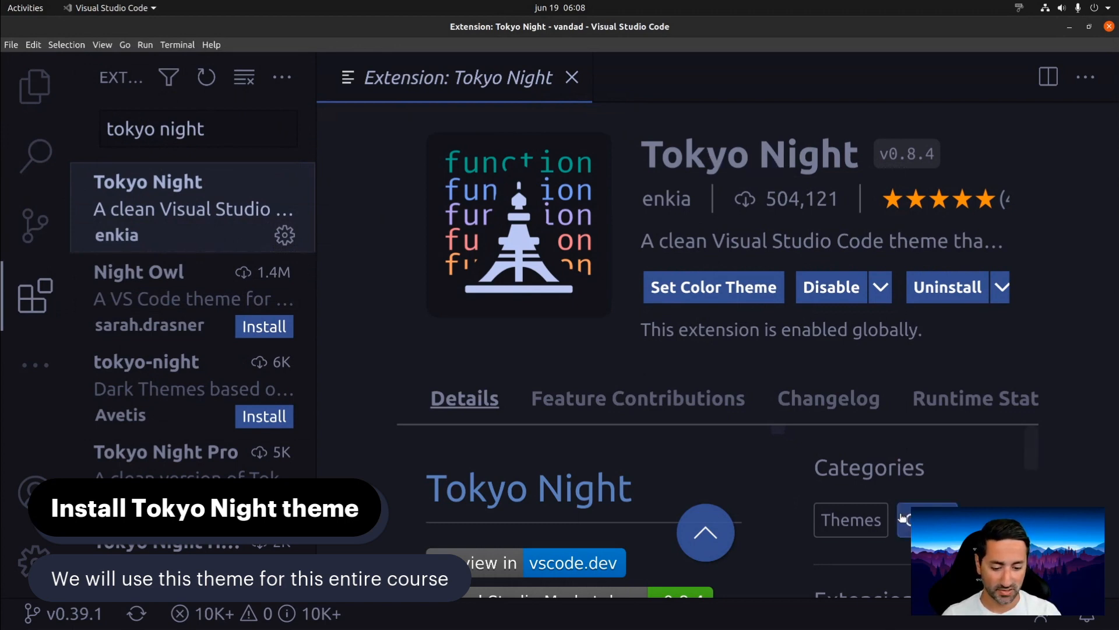
key(alt+Tab)
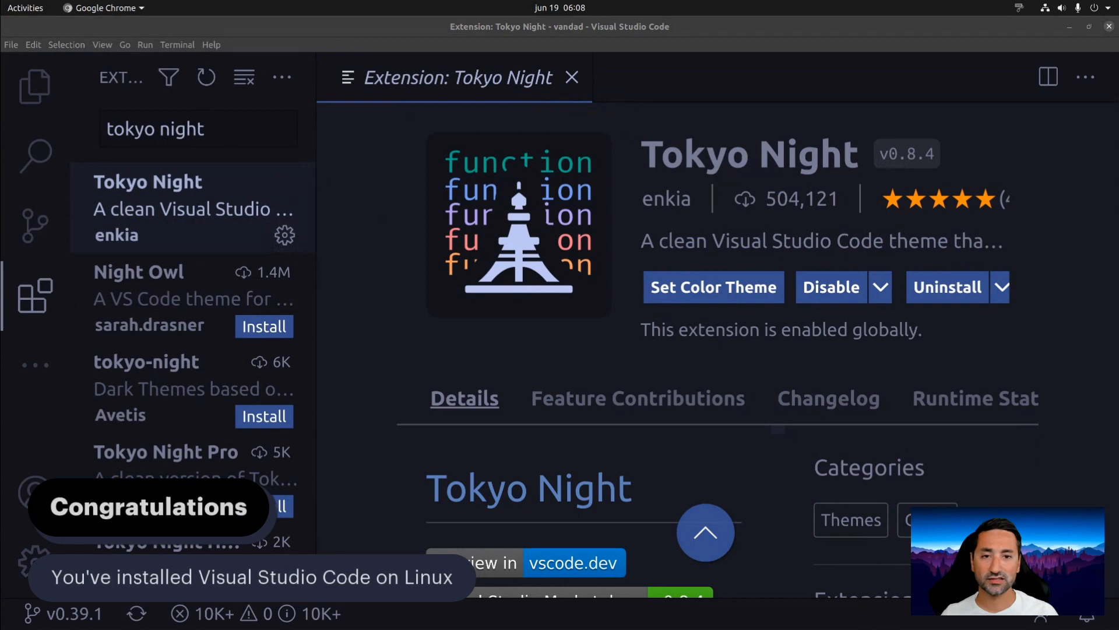